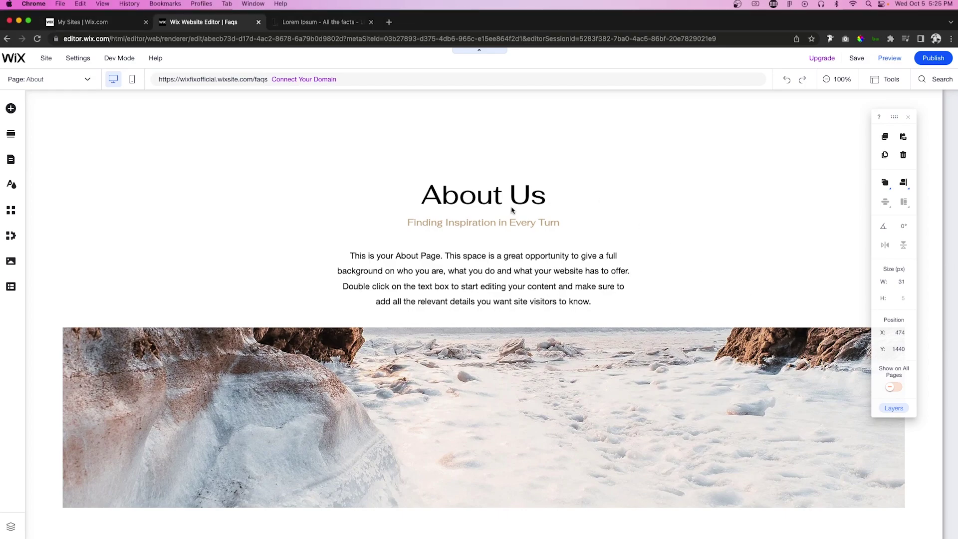
Look up the toolbar display option, reposition the floating toolbar over the About section and select that section
left_click_drag(894, 116, 901, 135)
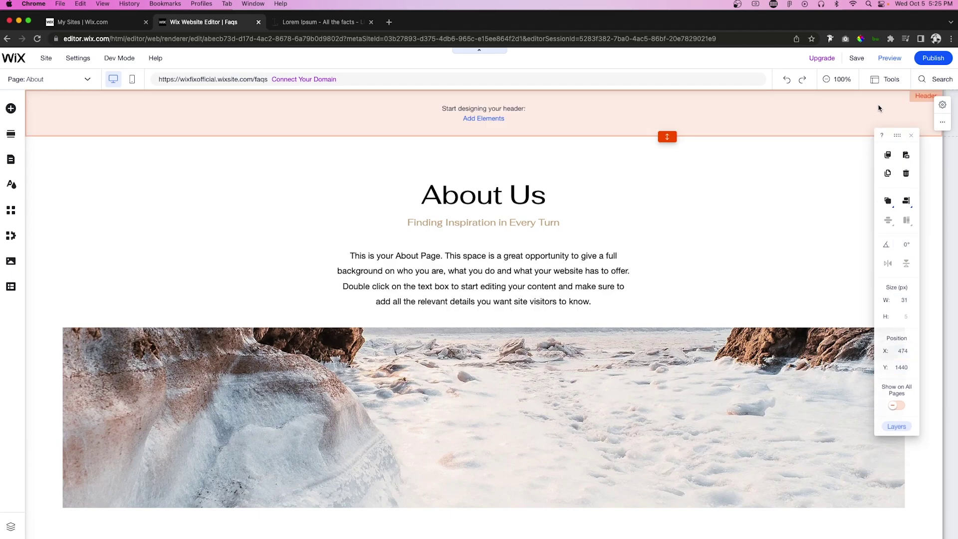
left_click(882, 81)
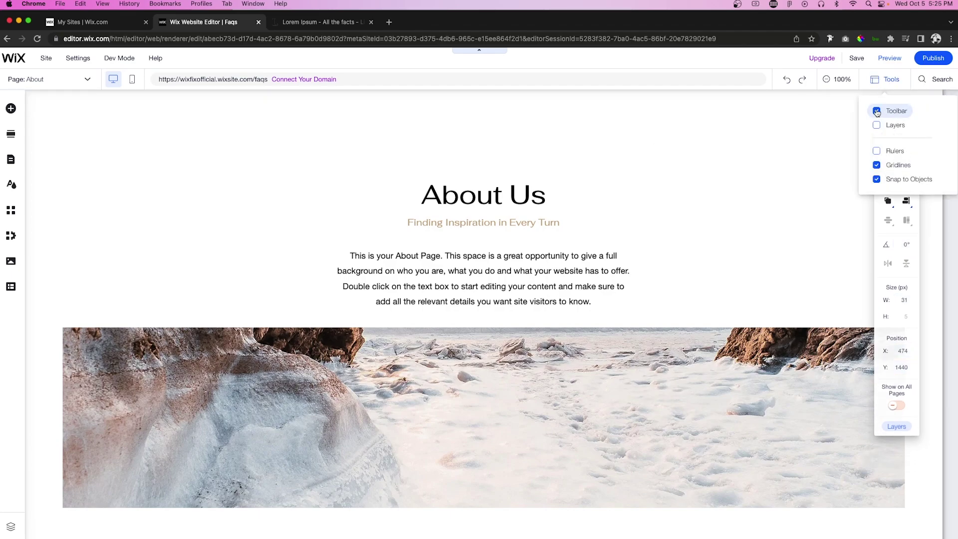
left_click(894, 138)
left_click_drag(894, 137, 880, 124)
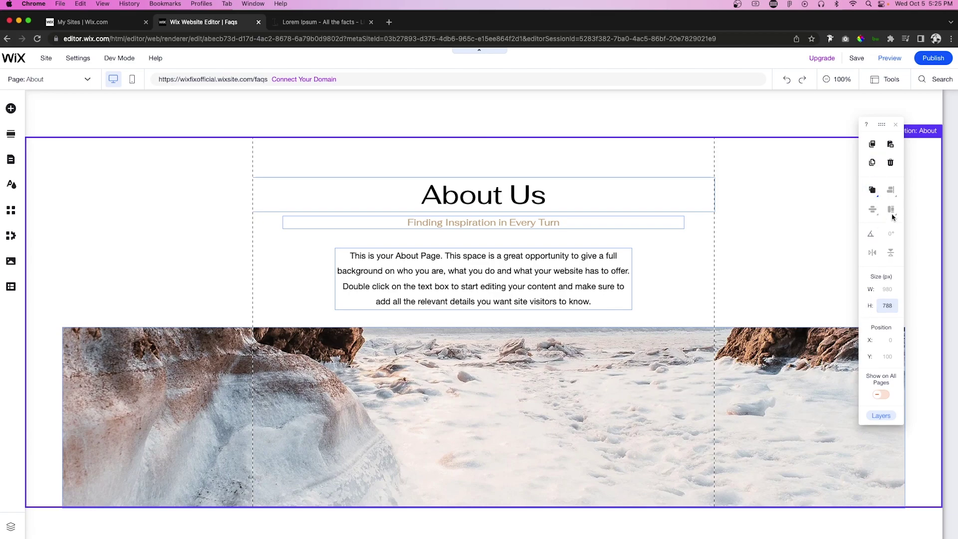
mouse_move(818, 217)
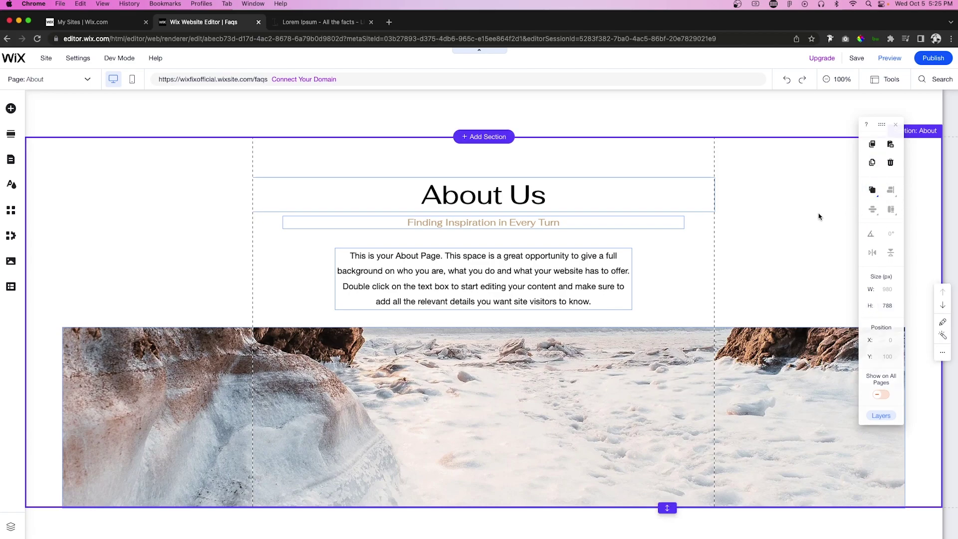
left_click(818, 216)
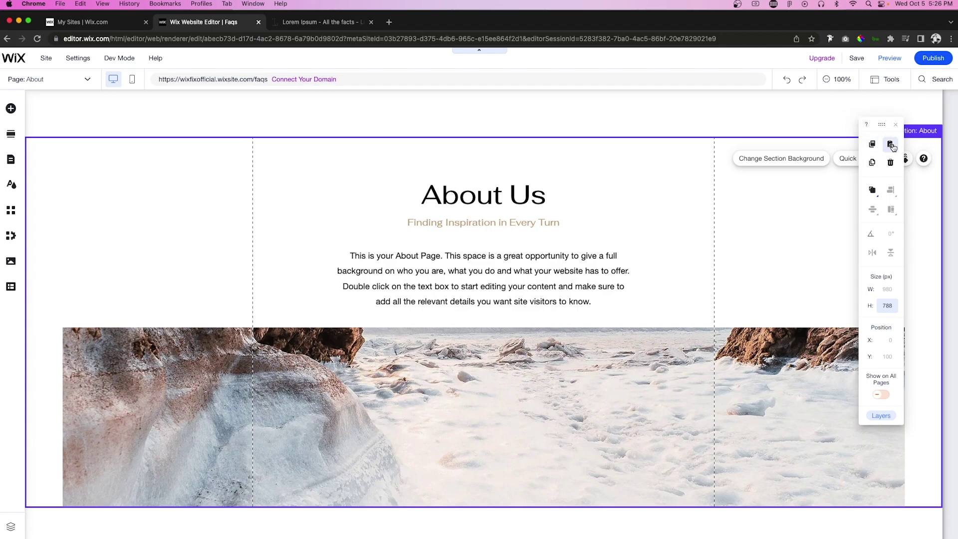
Copy the About Us title, paste it on the About page slightly above the original, and delete the pasted title
left_click(470, 194)
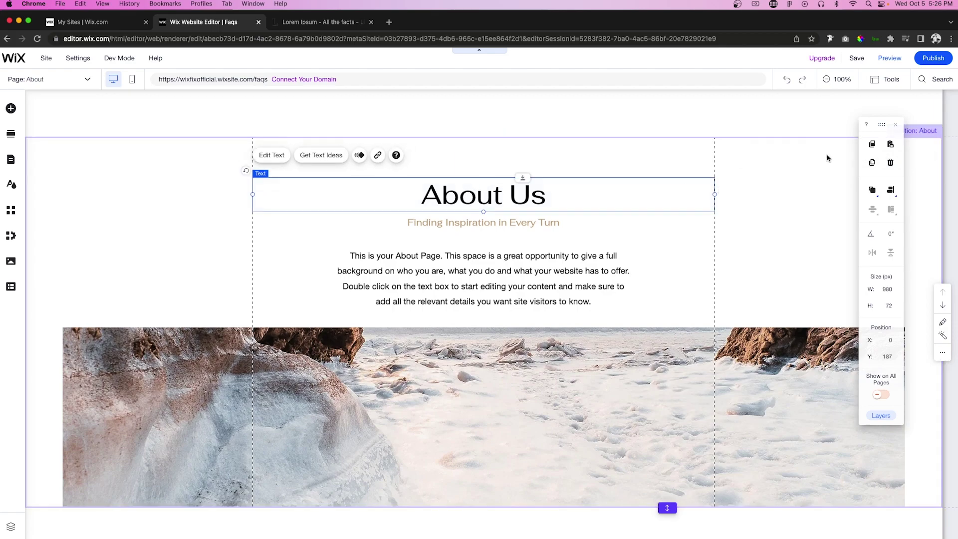
left_click(891, 148)
left_click_drag(477, 206, 475, 180)
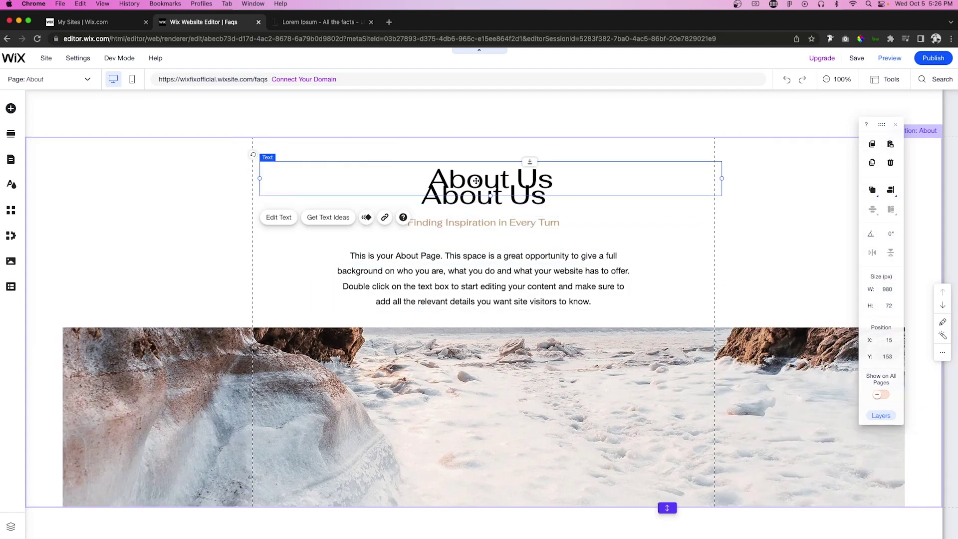
key("Delete")
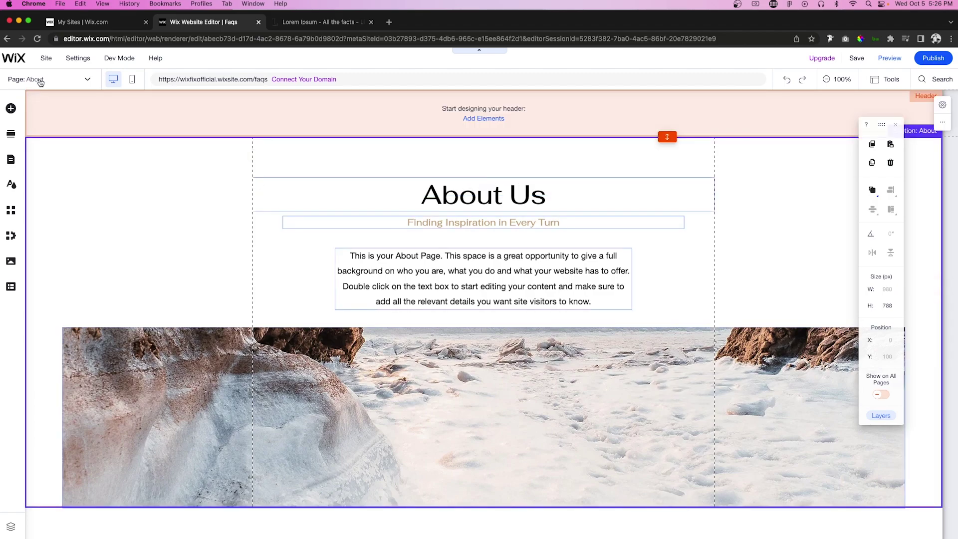
Paste the copied About Us title onto the HOME page and move it up to X 0, Y 174
left_click(28, 79)
left_click(44, 100)
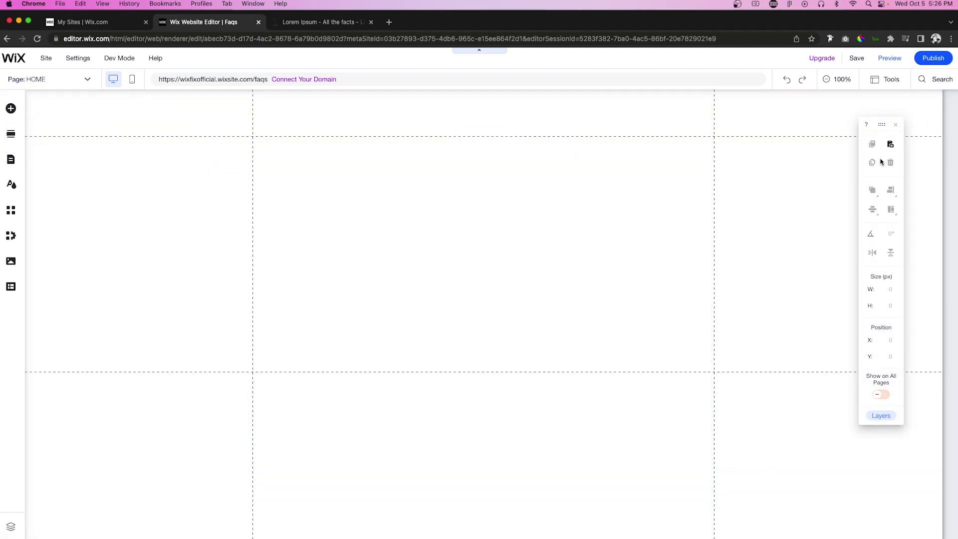
left_click(890, 144)
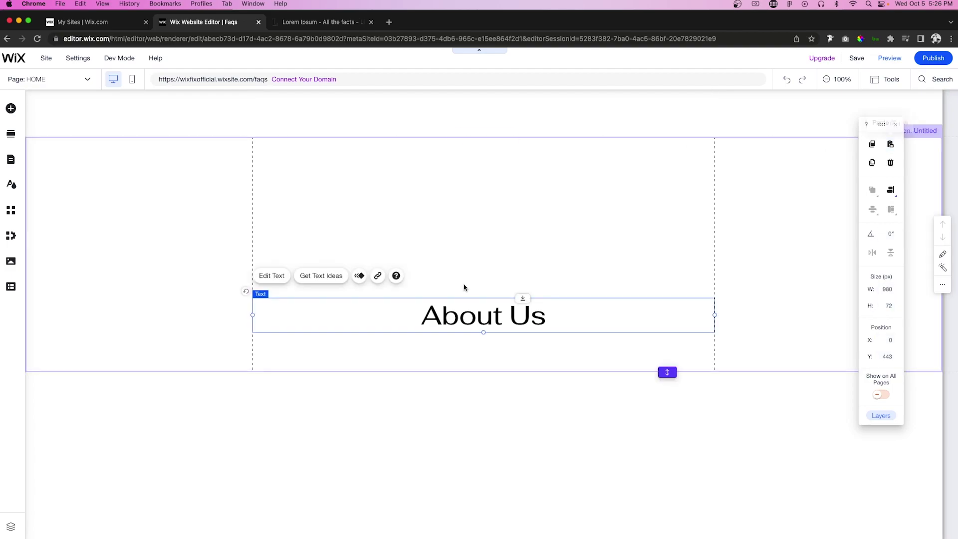
left_click_drag(469, 309, 468, 174)
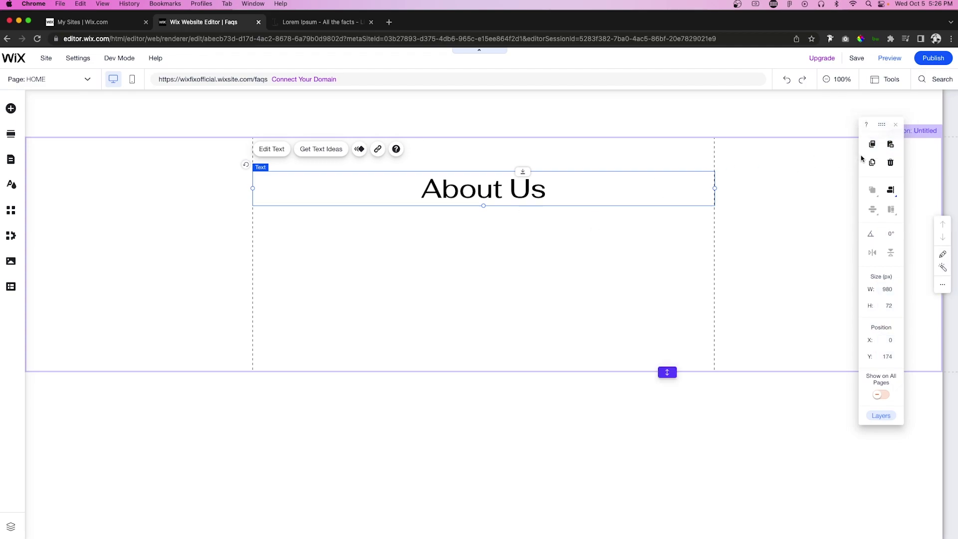
Duplicate the About Us title, place the copy beneath it at X 0, Y 277, and try a third copy at about Y 387
left_click(871, 165)
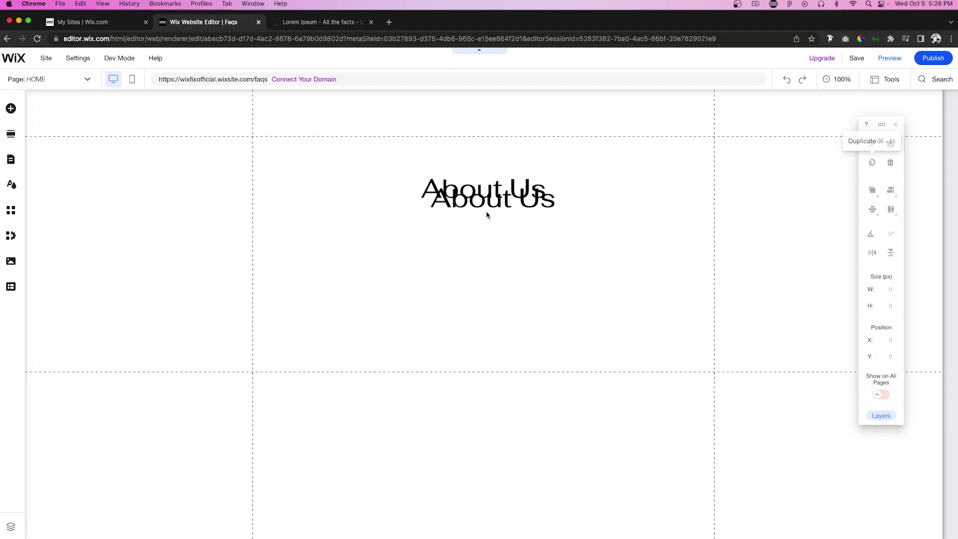
left_click_drag(488, 214, 475, 238)
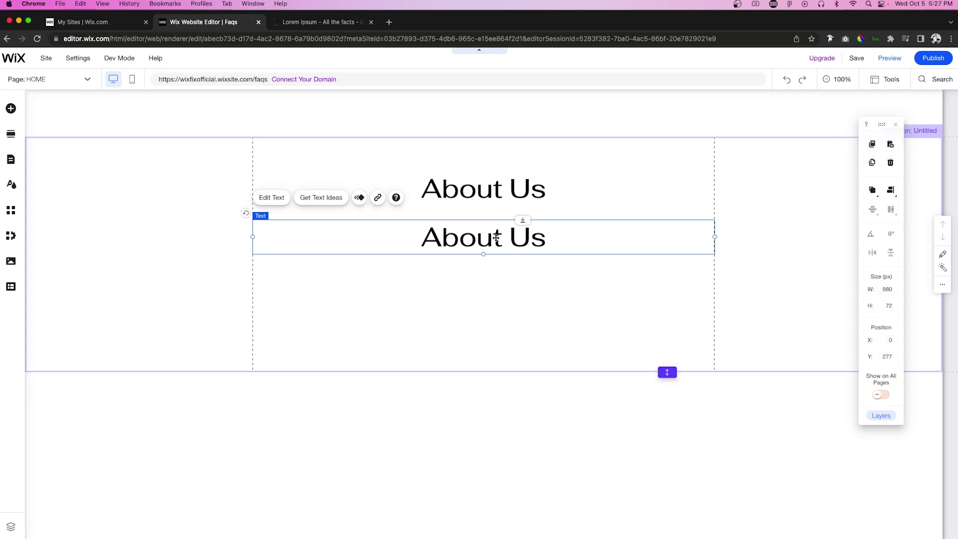
left_click_drag(496, 237, 477, 285)
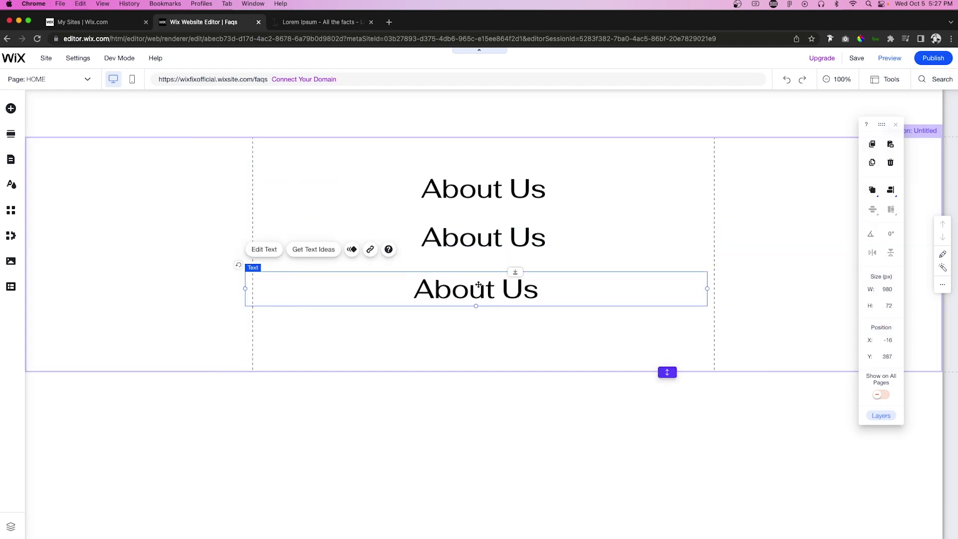
key("super+z")
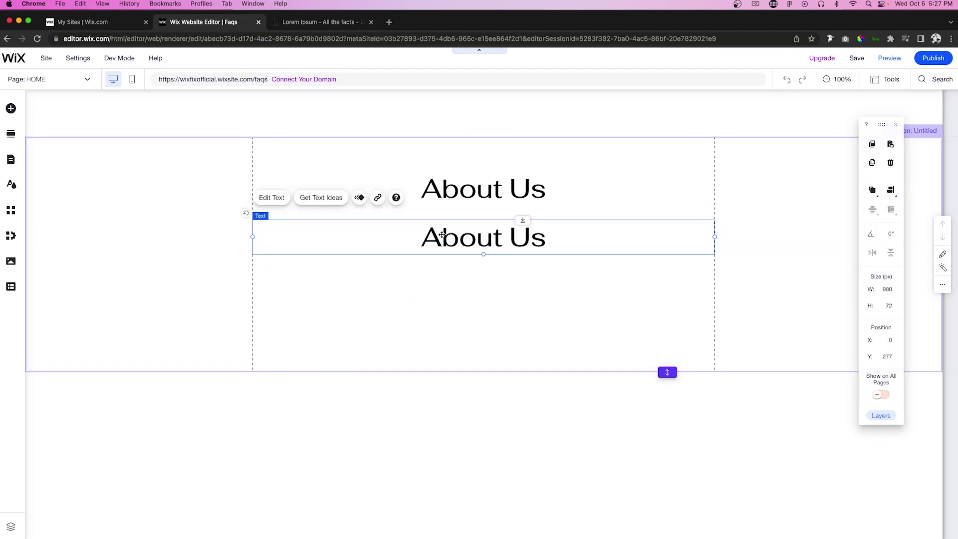
Copy the second About Us title downward again and delete both duplicates, keeping only the original title
left_click_drag(442, 235, 446, 285)
key("Delete")
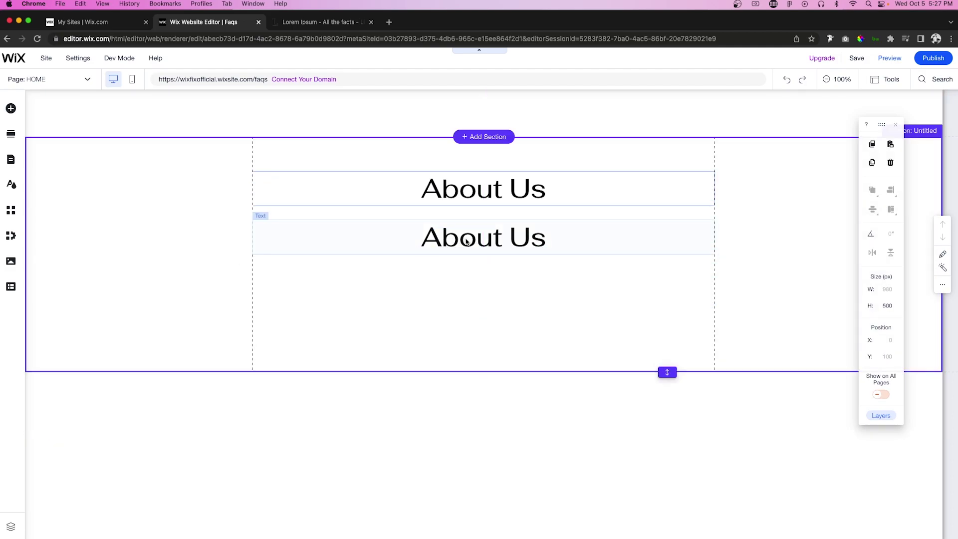
left_click(546, 235)
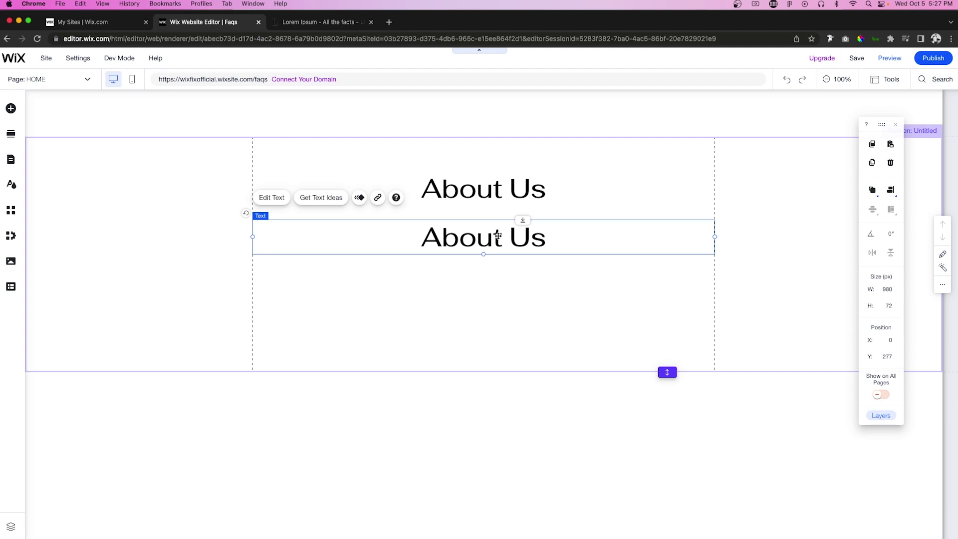
key("Delete")
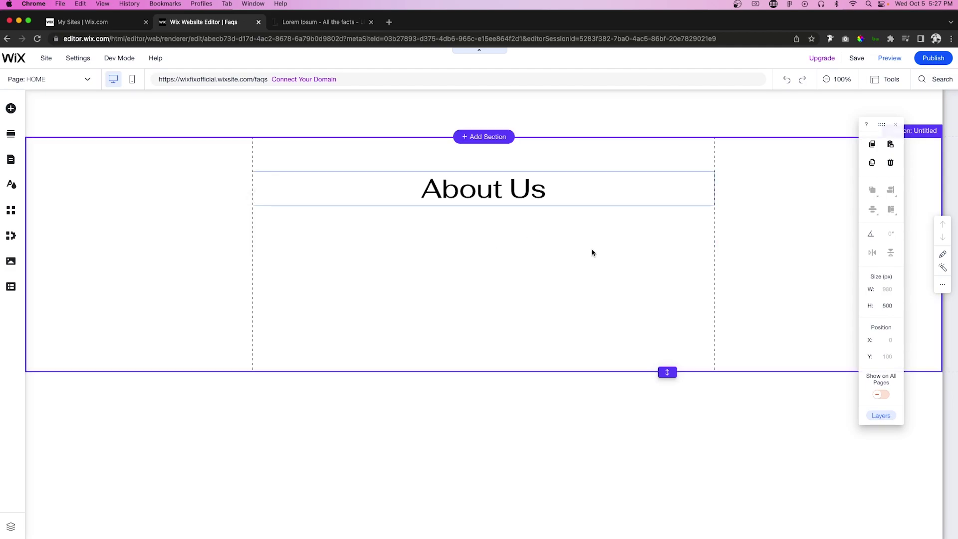
Add a blue rectangle and a brown pentagon from the decorative elements, overlapping the About Us title
left_click(521, 189)
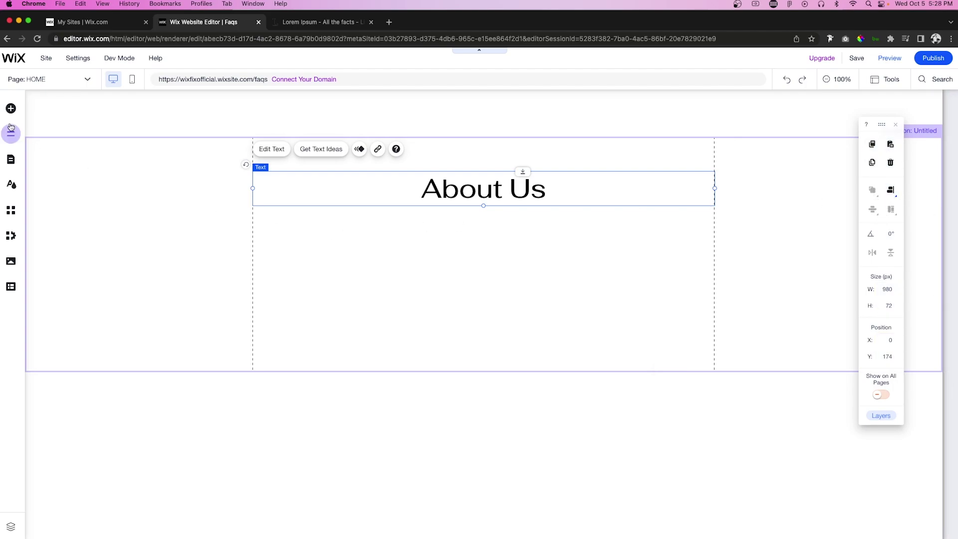
left_click(10, 108)
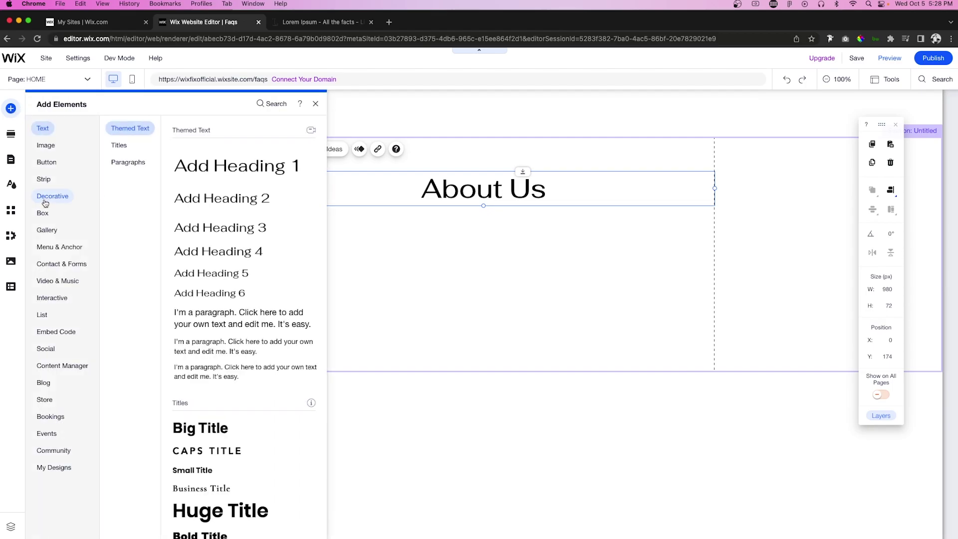
mouse_move(45, 203)
left_click_drag(305, 255, 430, 181)
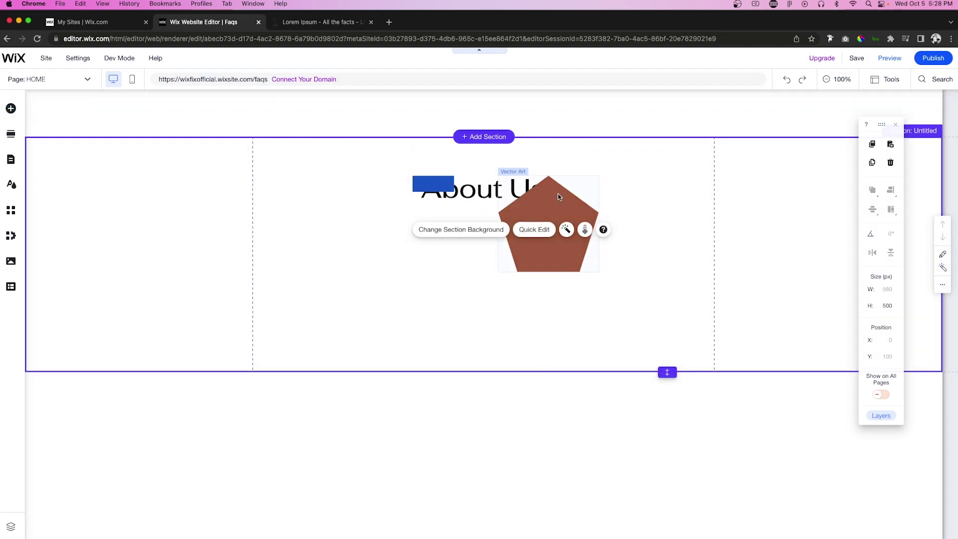
Move the About Us title forward one layer and bring it to the front of both shapes
left_click(480, 194)
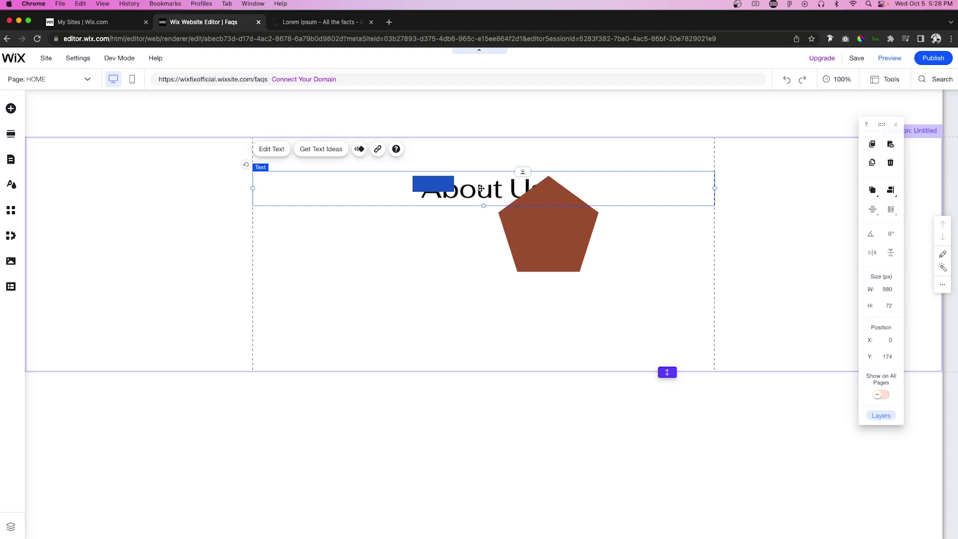
left_click(872, 192)
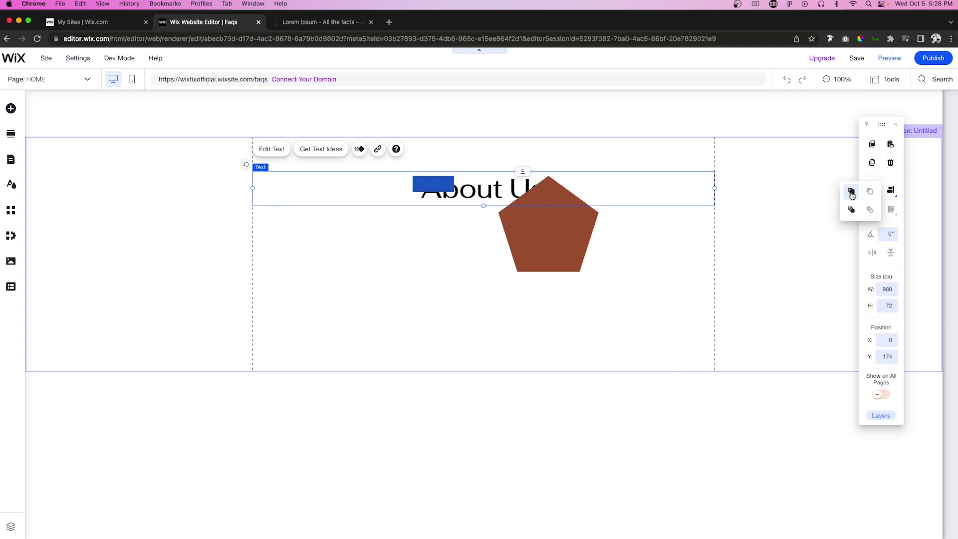
left_click(852, 194)
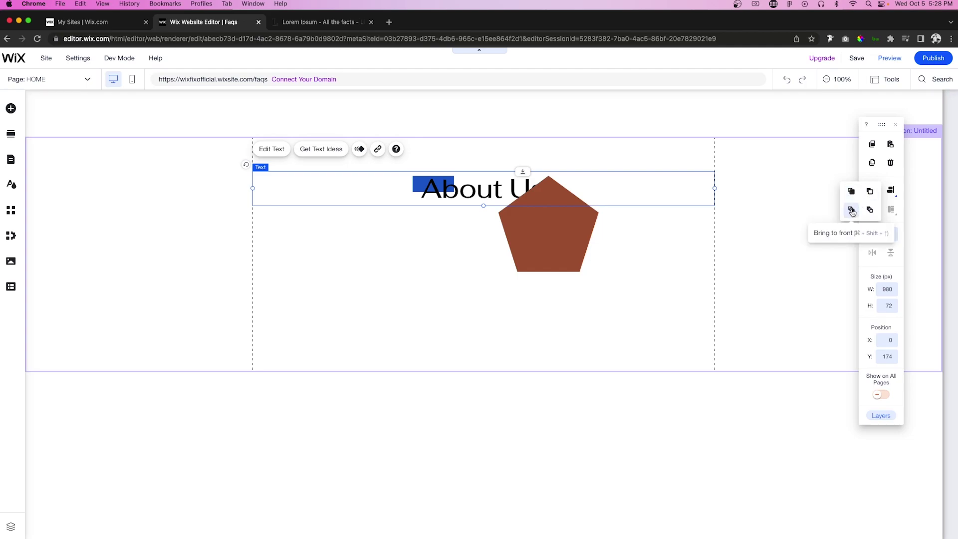
left_click(851, 212)
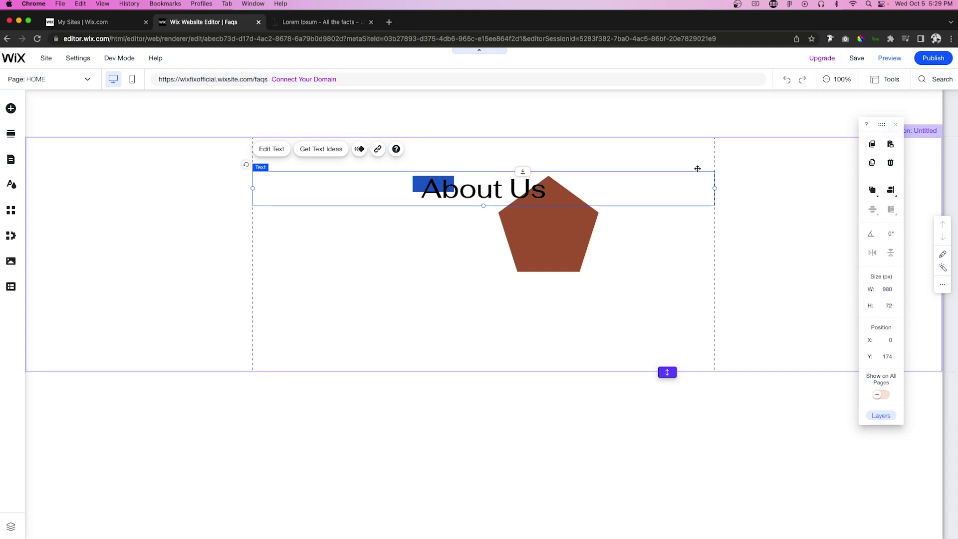
Send the About Us title to the back, return it to the front, and move it one layer backward behind the pentagon
mouse_move(870, 191)
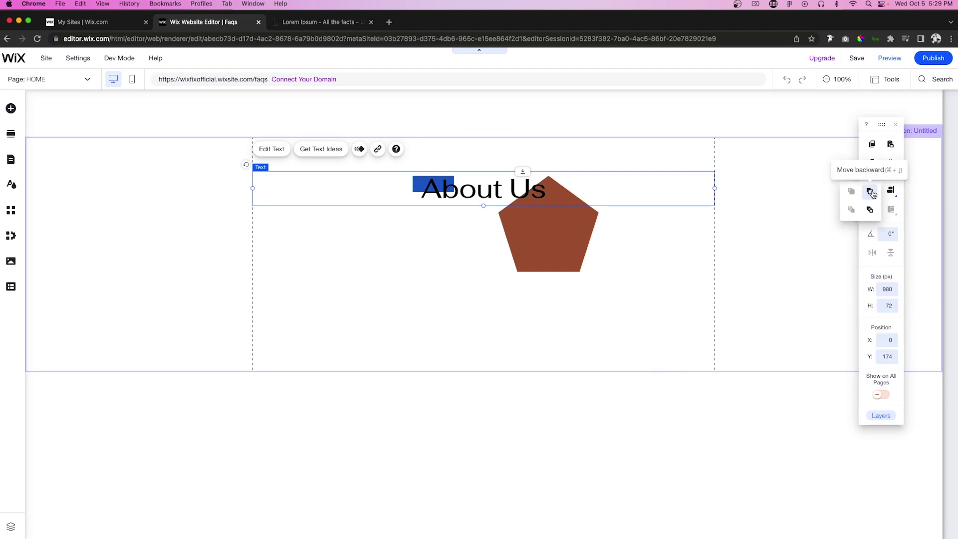
left_click(869, 210)
left_click(852, 209)
left_click(869, 192)
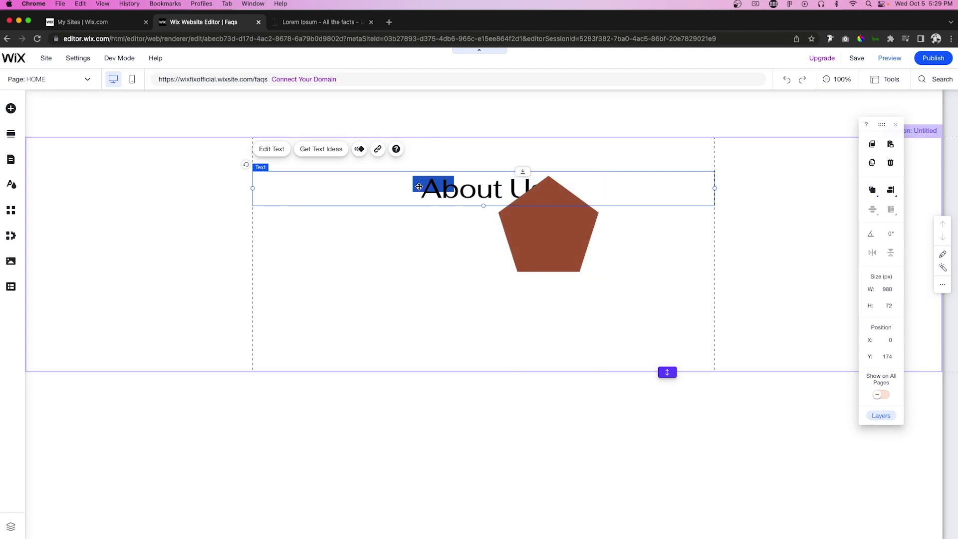
Align the brown pentagon to the left edge of the page grid and switch it to right alignment
left_click(528, 230)
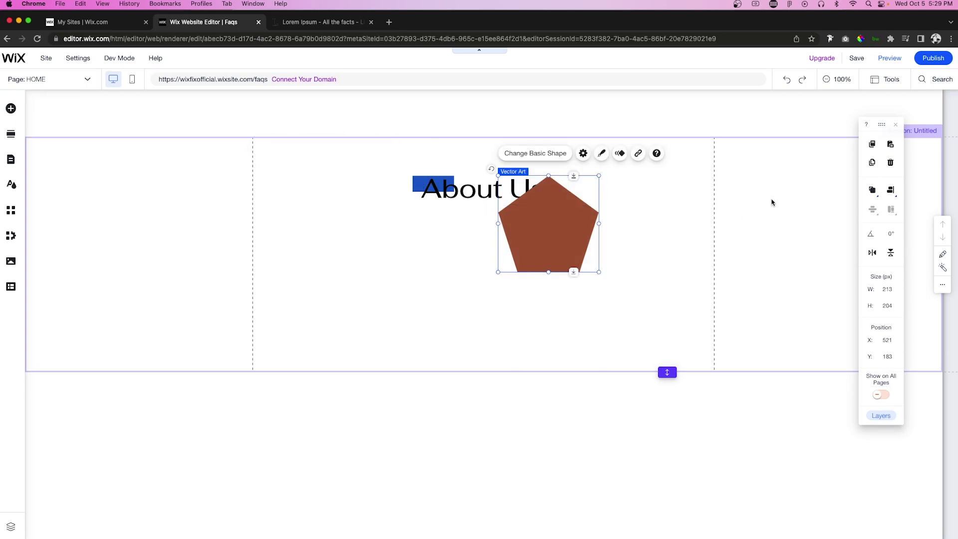
left_click(891, 191)
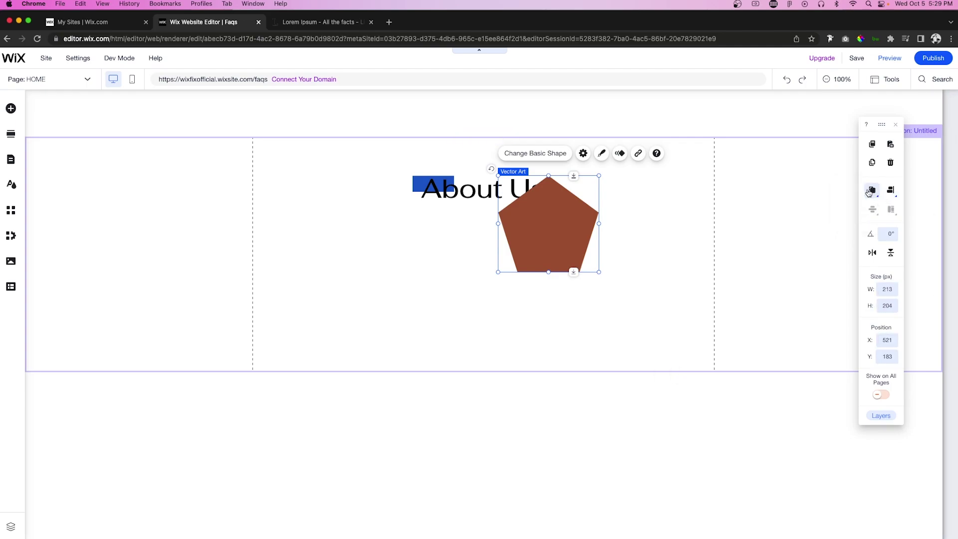
left_click(884, 196)
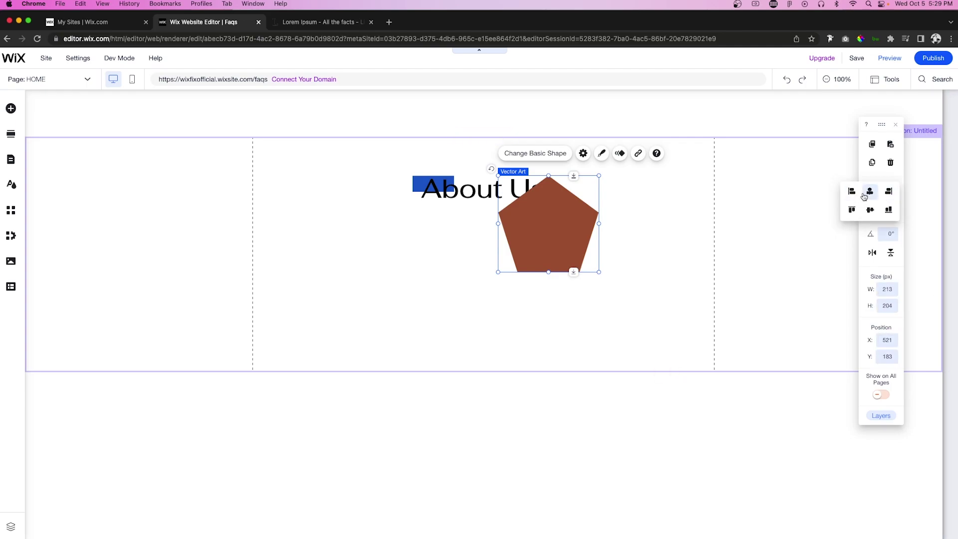
left_click(852, 194)
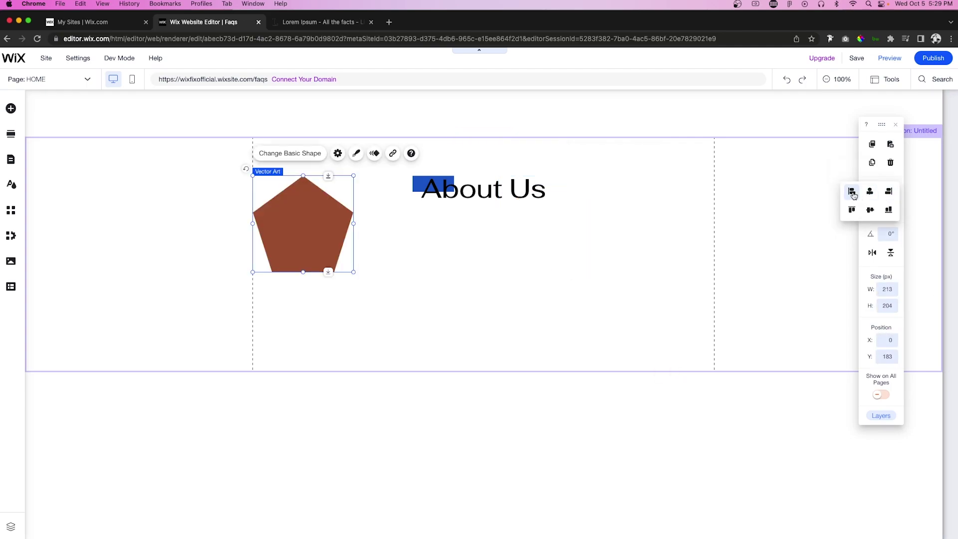
left_click(889, 192)
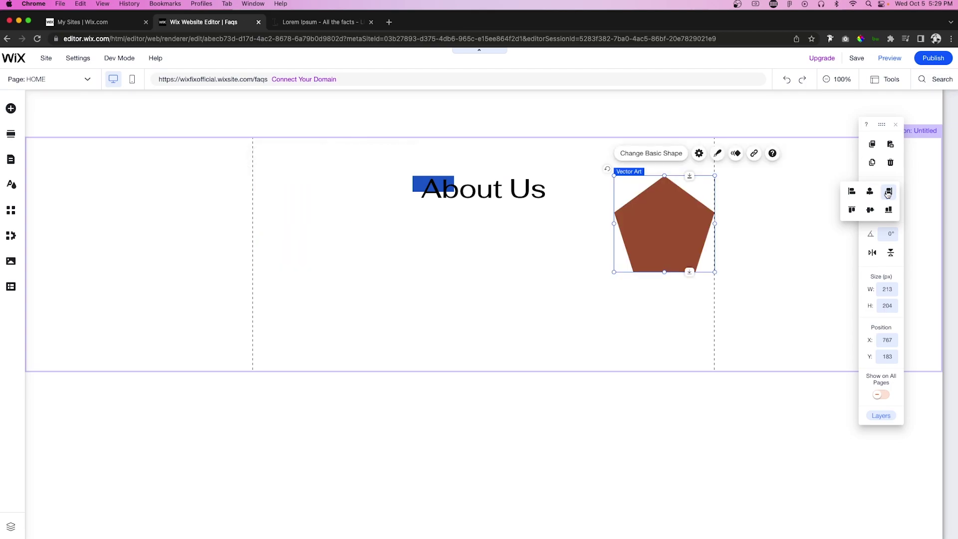
Align the pentagon to the section's top and bottom, and centre it both vertically and horizontally
left_click(851, 209)
left_click(887, 211)
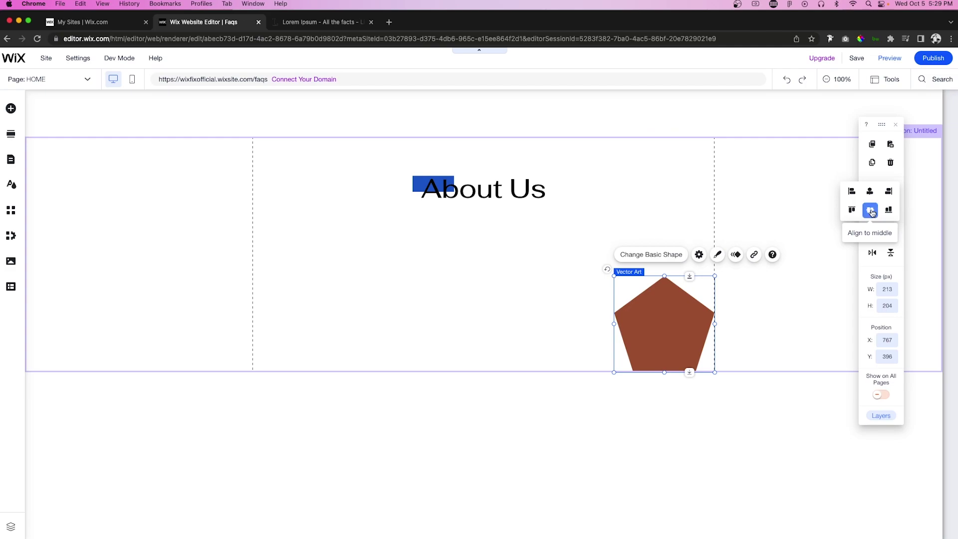
left_click(870, 210)
left_click(870, 191)
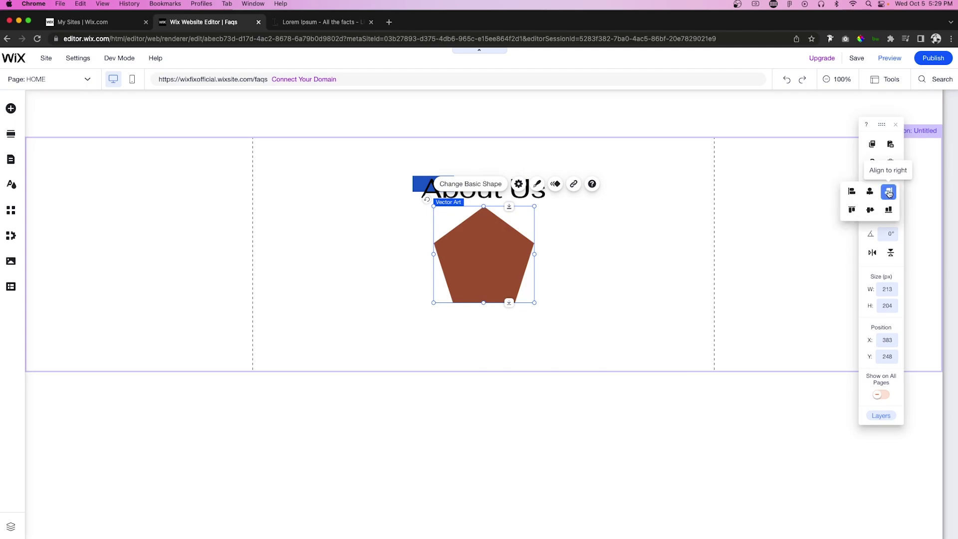
Align the pentagon to the right again and move it slightly upward to about X 767, Y 240
left_click(888, 193)
left_click(811, 265)
mouse_move(659, 264)
left_mouse_down()
mouse_move(890, 256)
mouse_move(658, 260)
left_mouse_up()
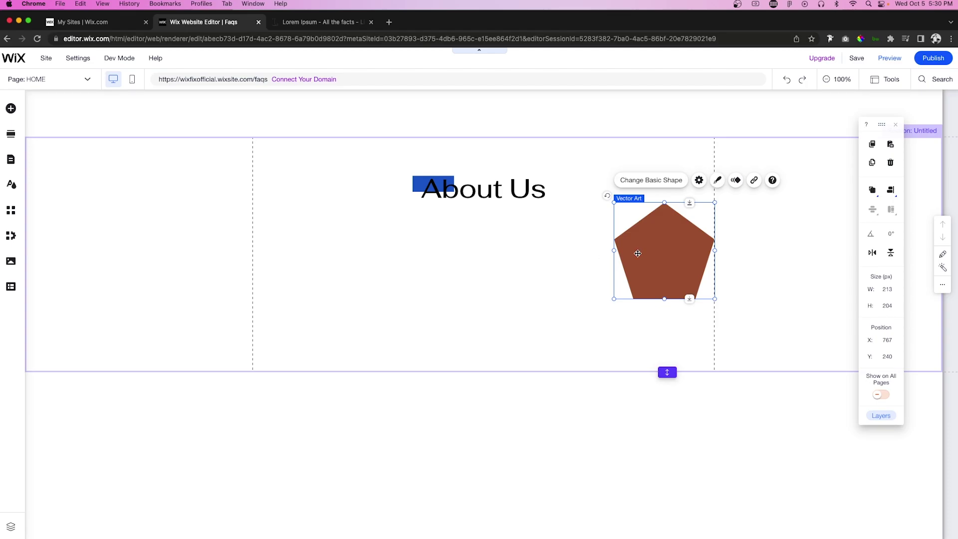
Preview the page with the pentagon inside the gridlines and return to editing
left_click(888, 58)
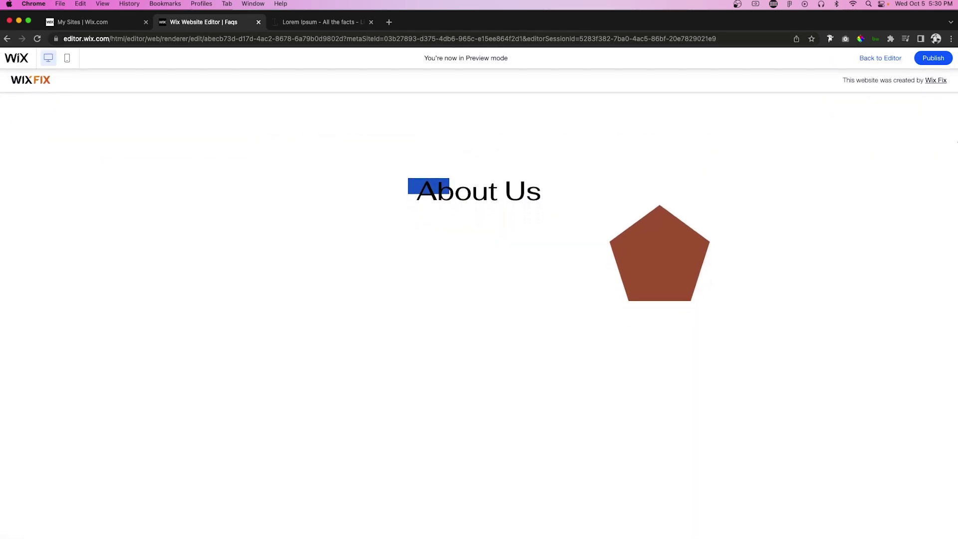
left_click_drag(955, 194, 957, 160)
left_click(879, 59)
Move the pentagon outside the right gridline to about X 1121, Y 231, preview the page, and return to editing
left_click(655, 247)
left_click_drag(709, 248, 885, 244)
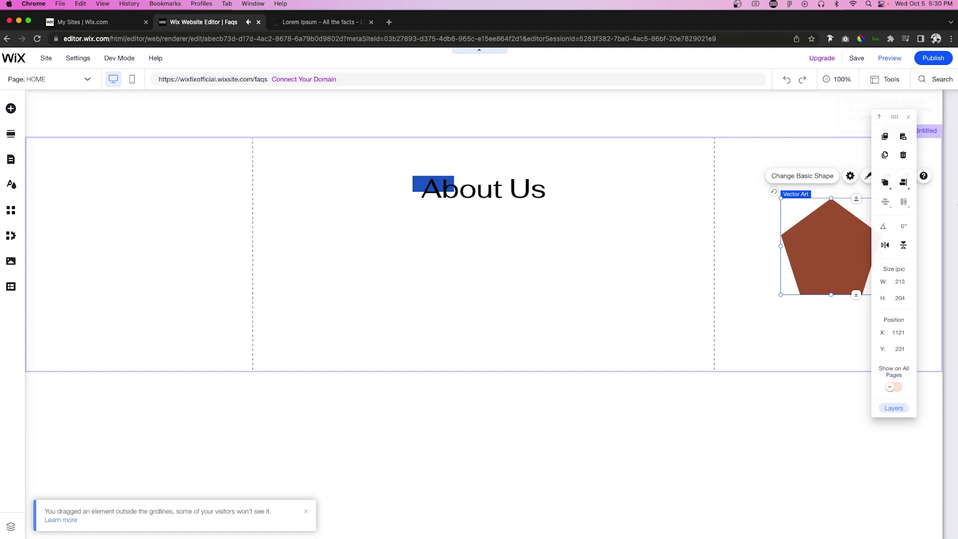
left_click(889, 58)
mouse_move(957, 234)
left_mouse_down()
mouse_move(581, 237)
mouse_move(955, 235)
left_mouse_up()
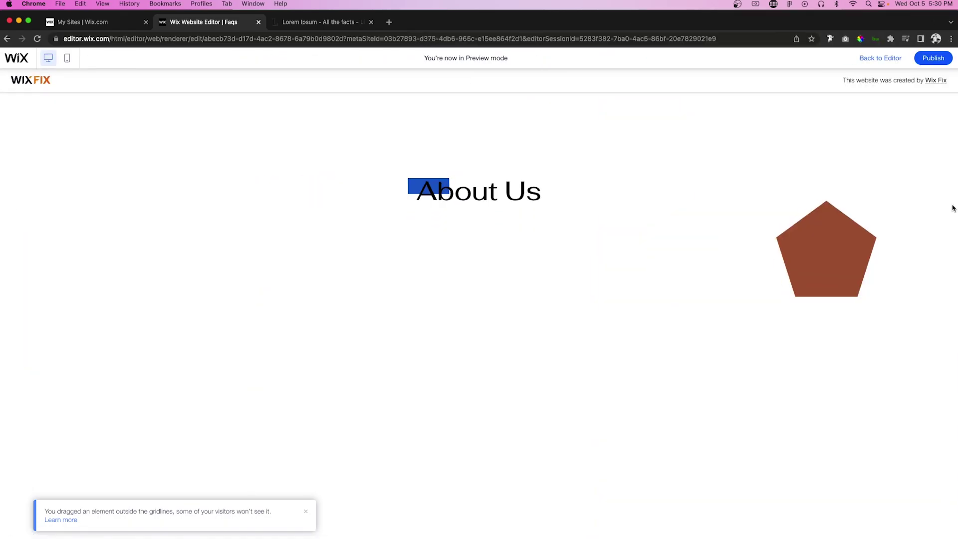
left_click(880, 59)
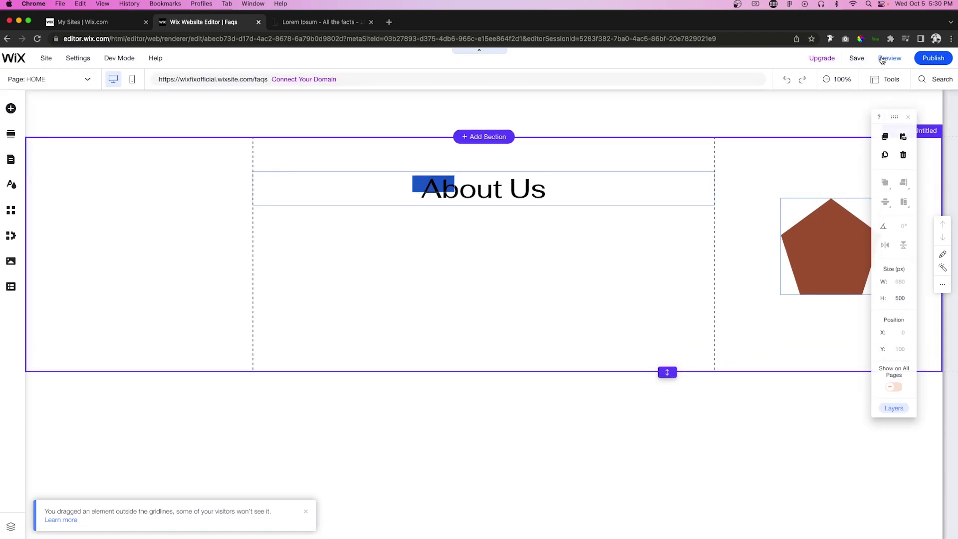
Move the pentagon back inside the right gridline
left_click(850, 222)
left_click_drag(837, 229, 671, 248)
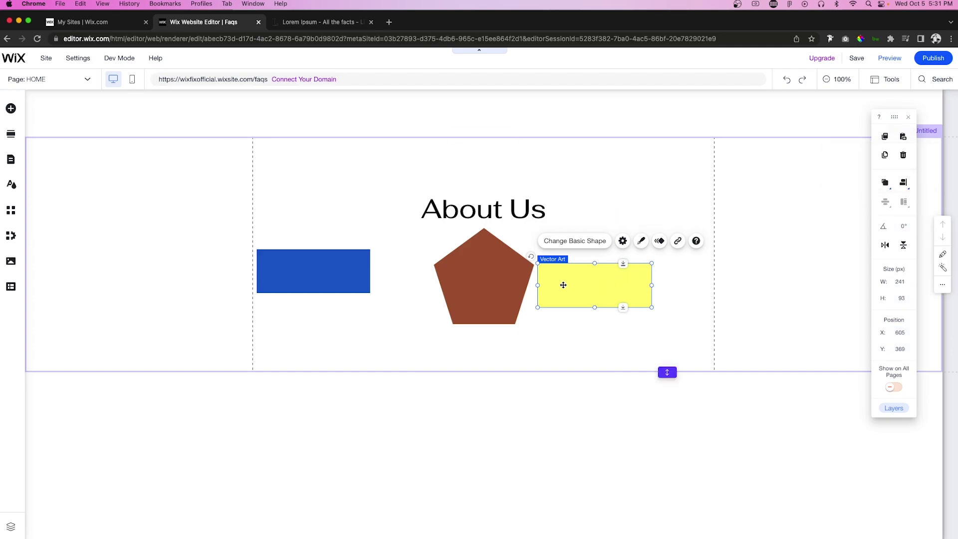
Select the yellow rectangle, pentagon and blue rectangle together, distribute them horizontally, and undo that distribution
left_click(474, 274, "shift")
left_click(359, 280, "shift")
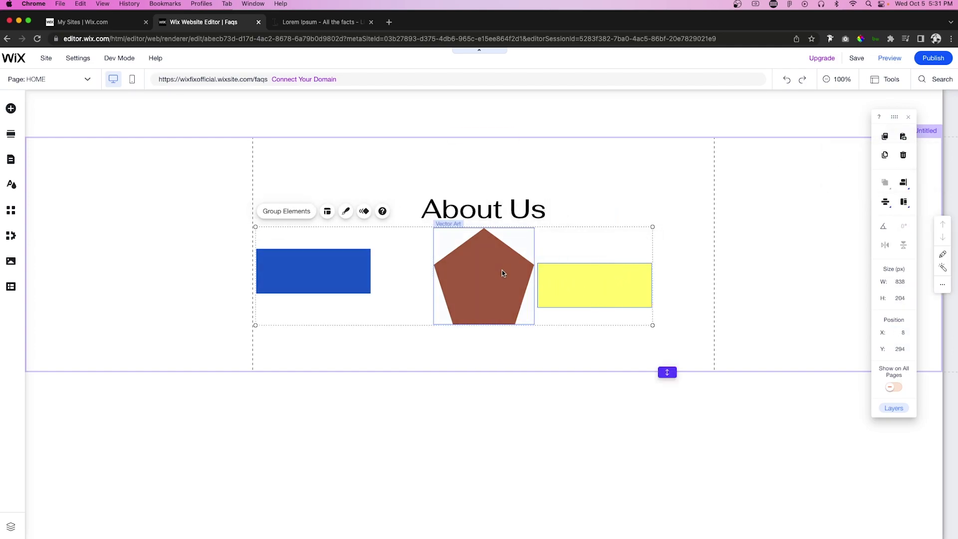
left_click(885, 203)
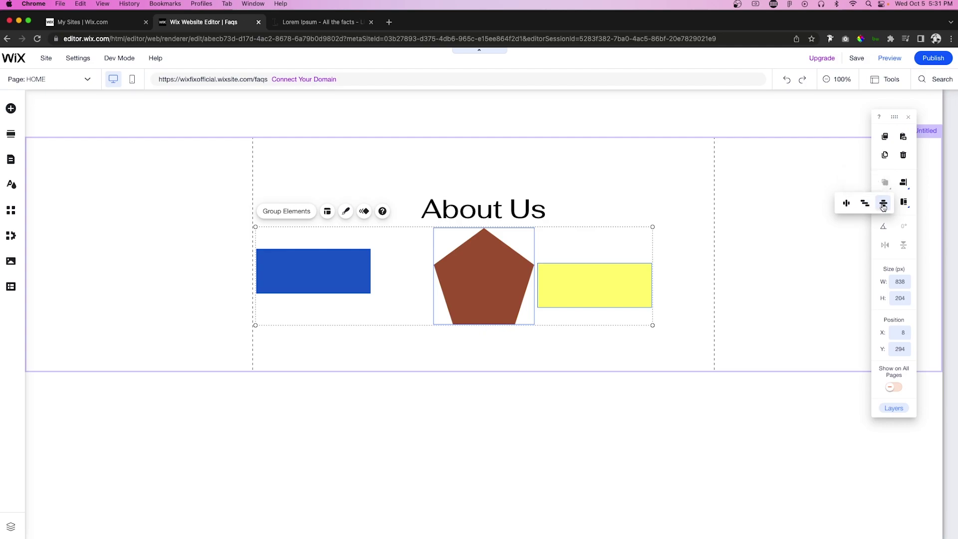
left_click(844, 205)
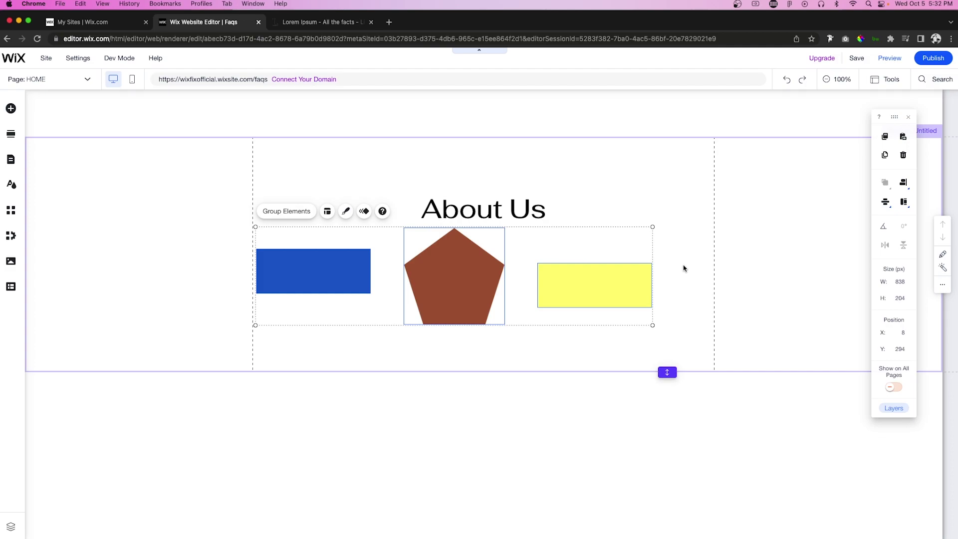
left_click(782, 82)
Try distributing the three shapes vertically, undo it, and distribute them both horizontally and vertically
left_click(885, 202)
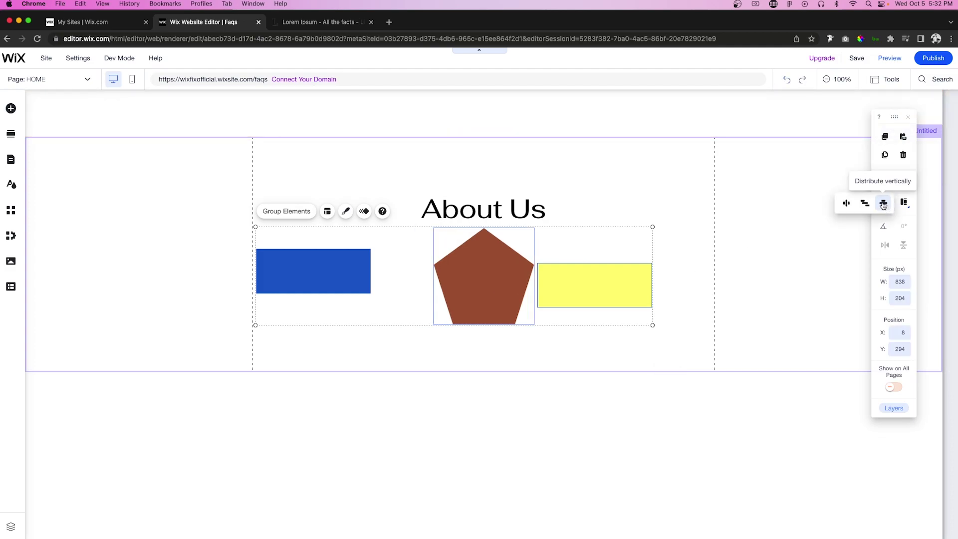
left_click(884, 203)
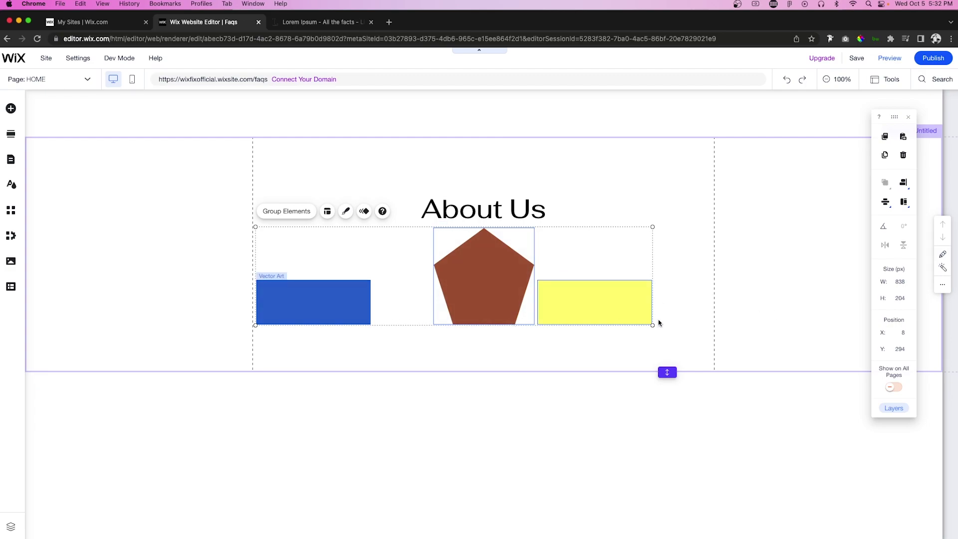
key("super+z")
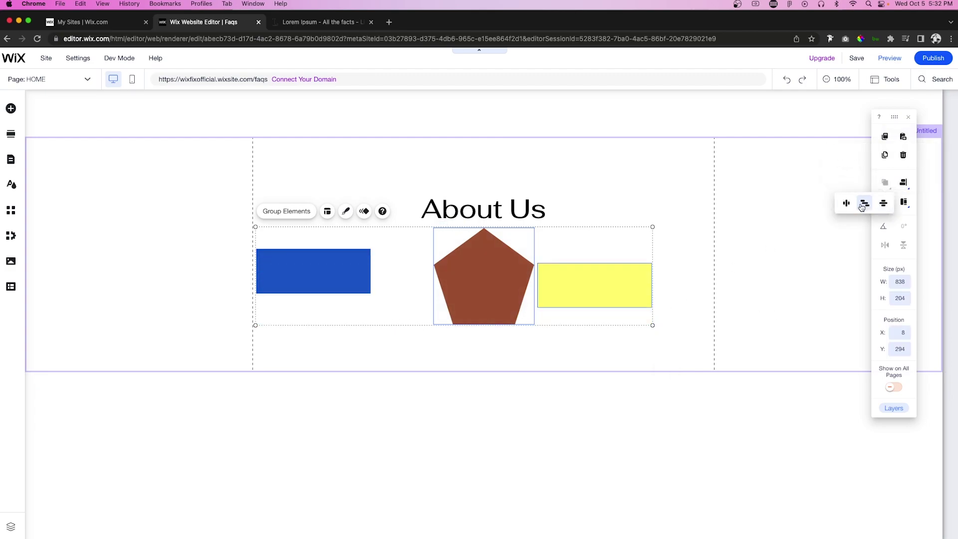
left_click(865, 205)
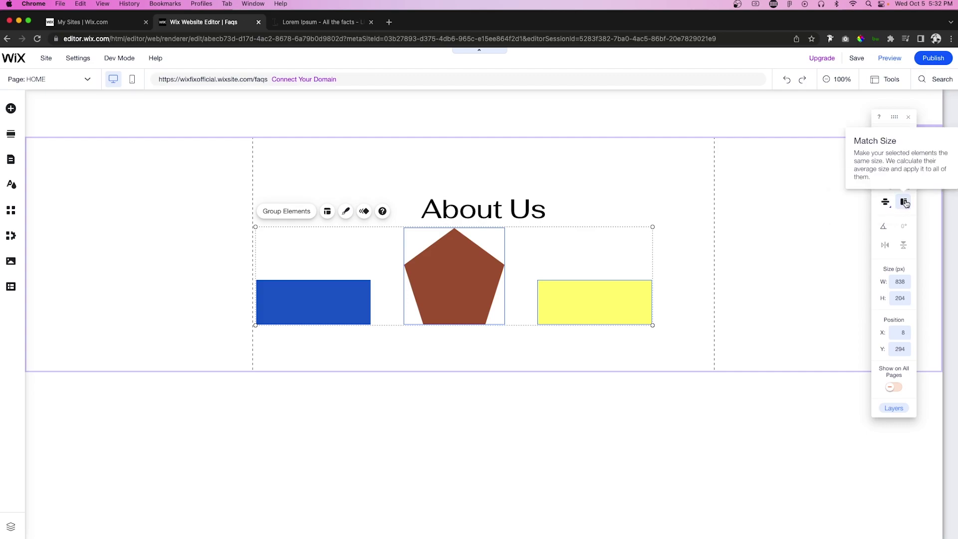
Match the widths of the three selected shapes and undo the match
left_click(904, 202)
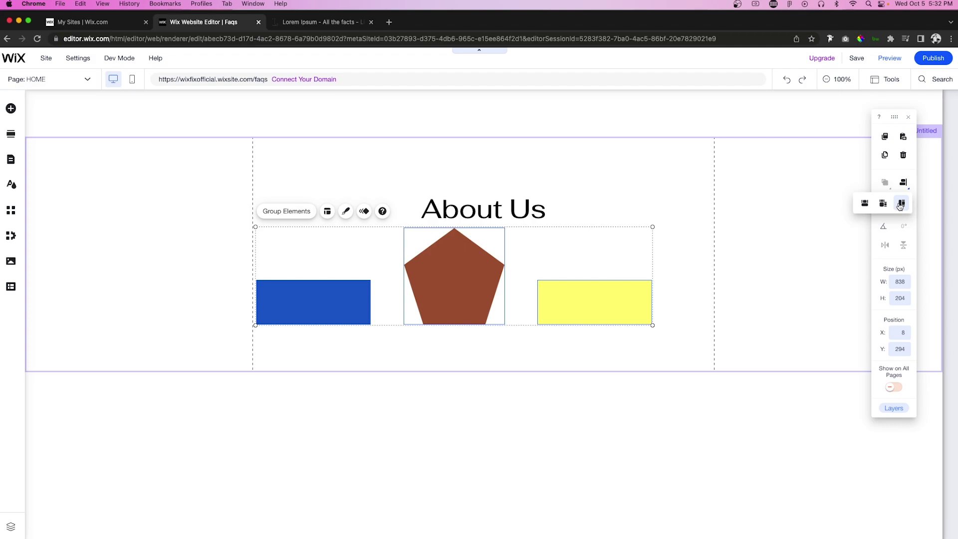
left_click(864, 204)
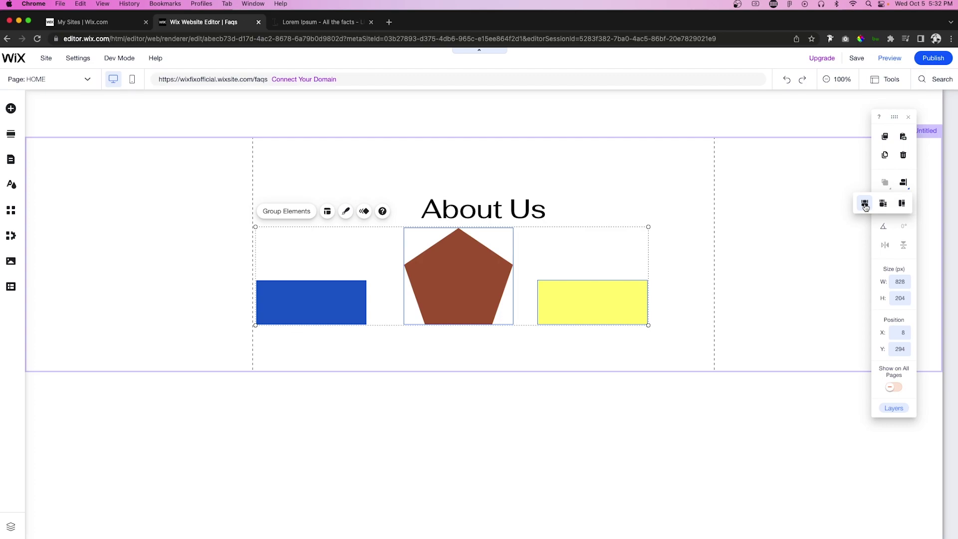
key("super+z")
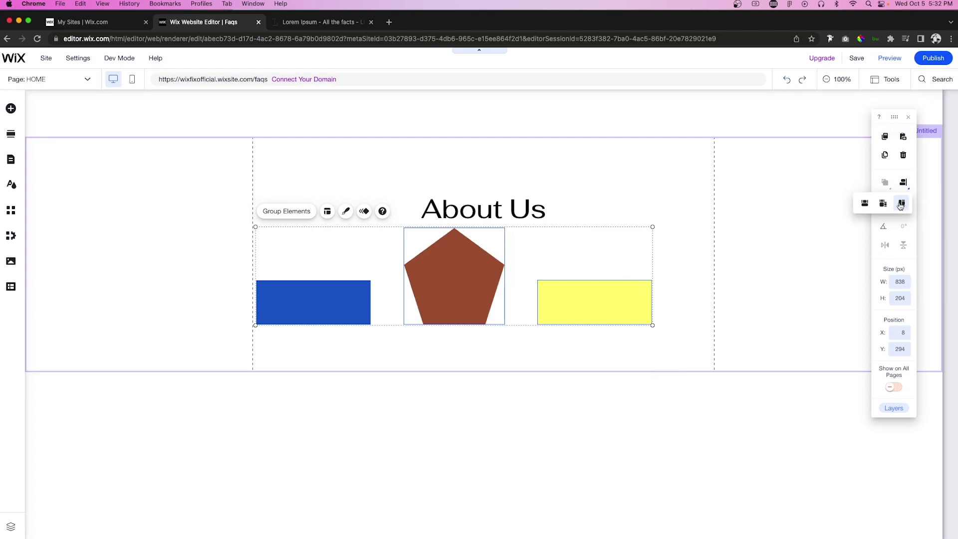
Match the heights of the three shapes, undo that, and match both their width and height
left_click(903, 204)
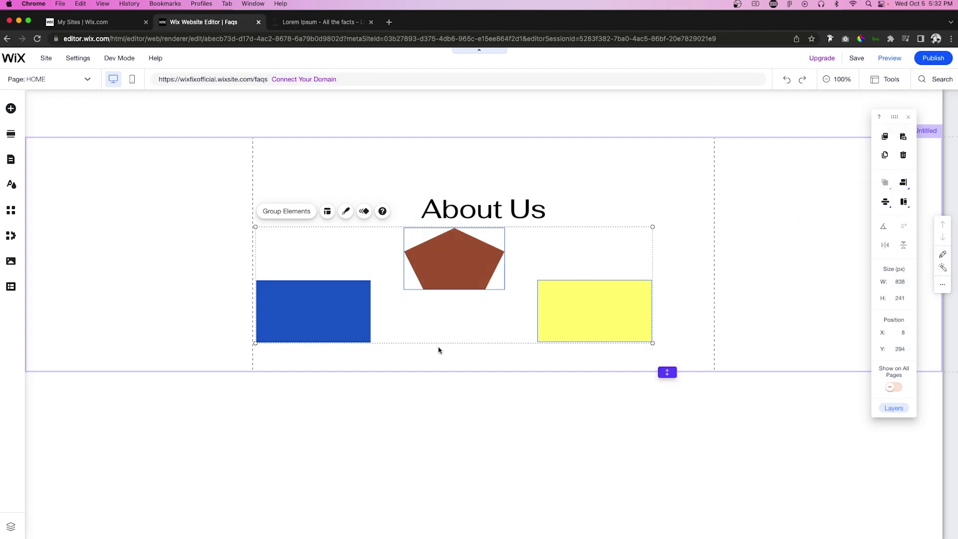
key("super+z")
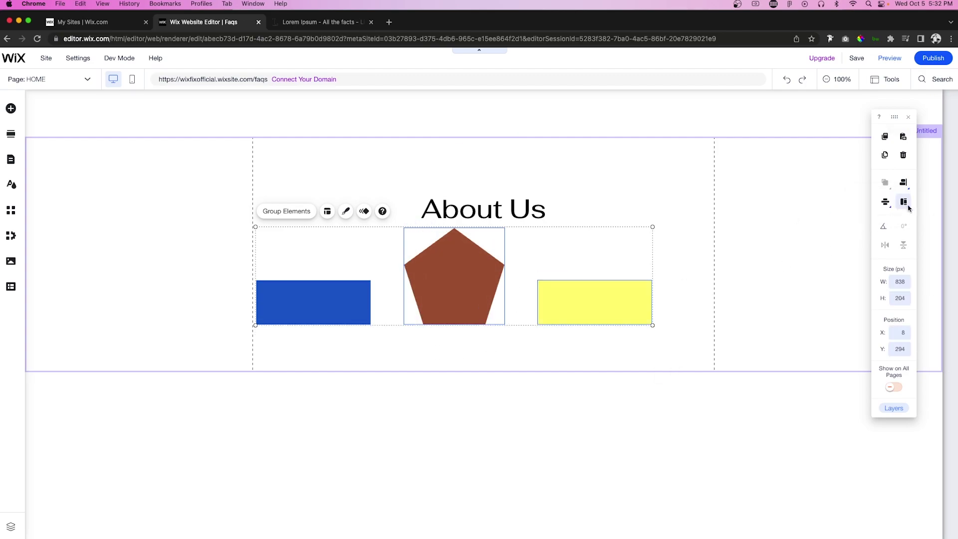
left_click(883, 204)
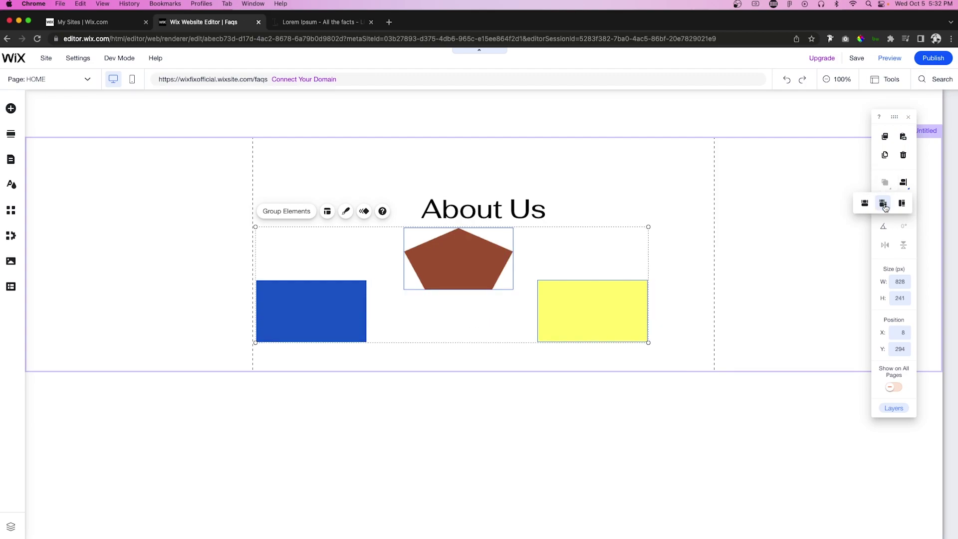
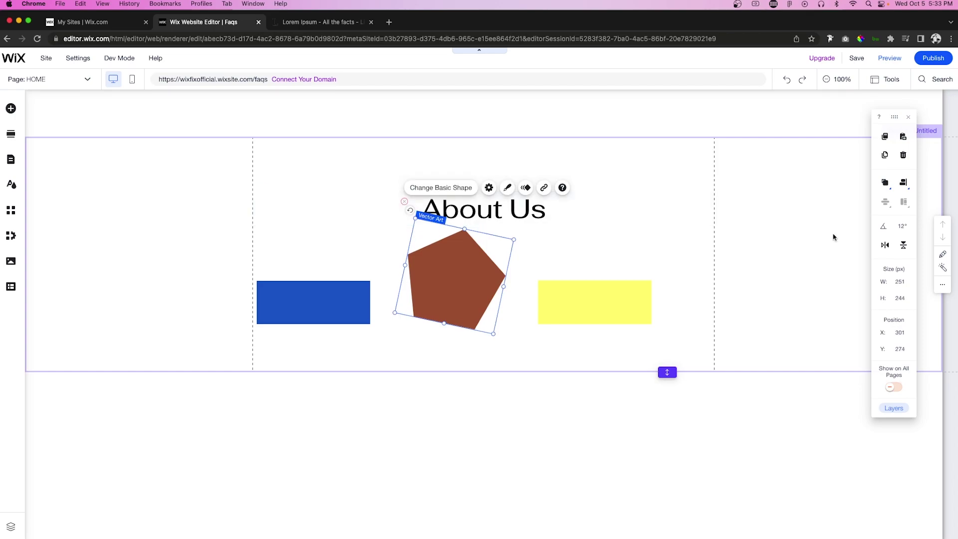
Set the pentagon's rotation angle to 30° and change it to 330°
left_click(905, 230)
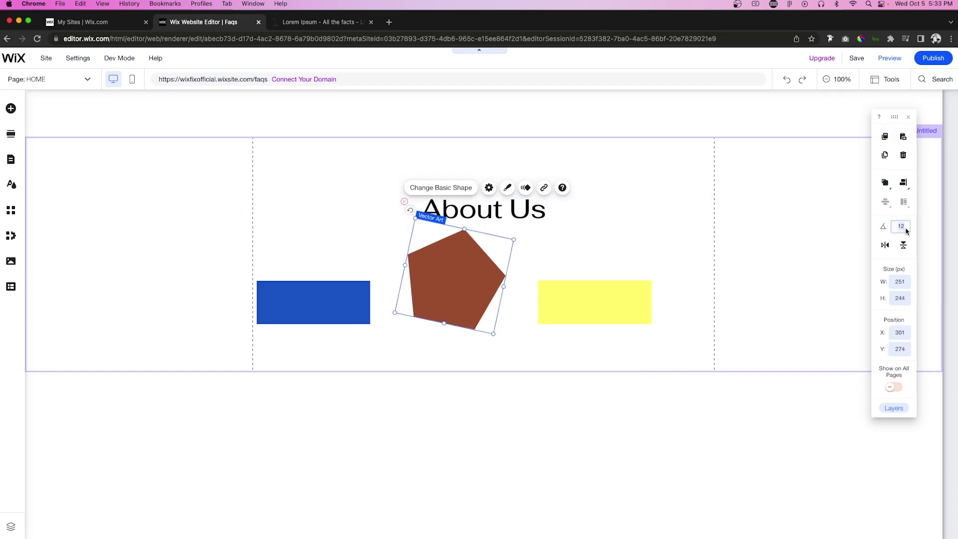
type("30")
key("Return")
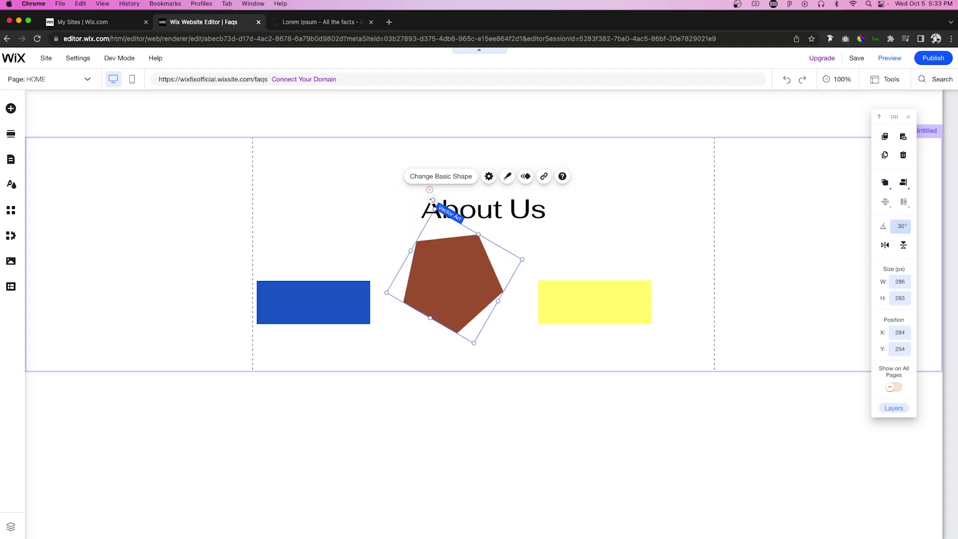
left_click(905, 230)
key("BackSpace")
key("BackSpace")
key("Return")
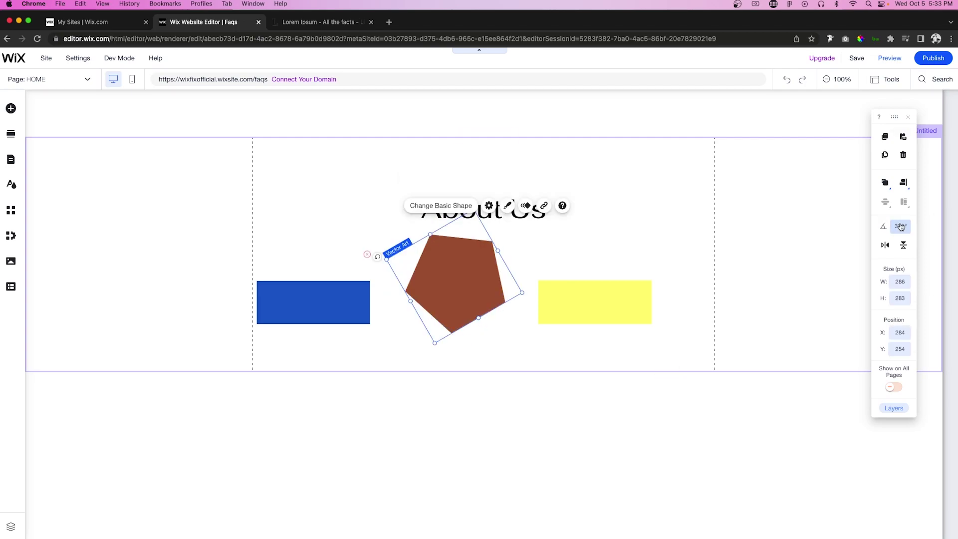
Flip the rotated pentagon horizontally five times in a row
left_click(885, 245)
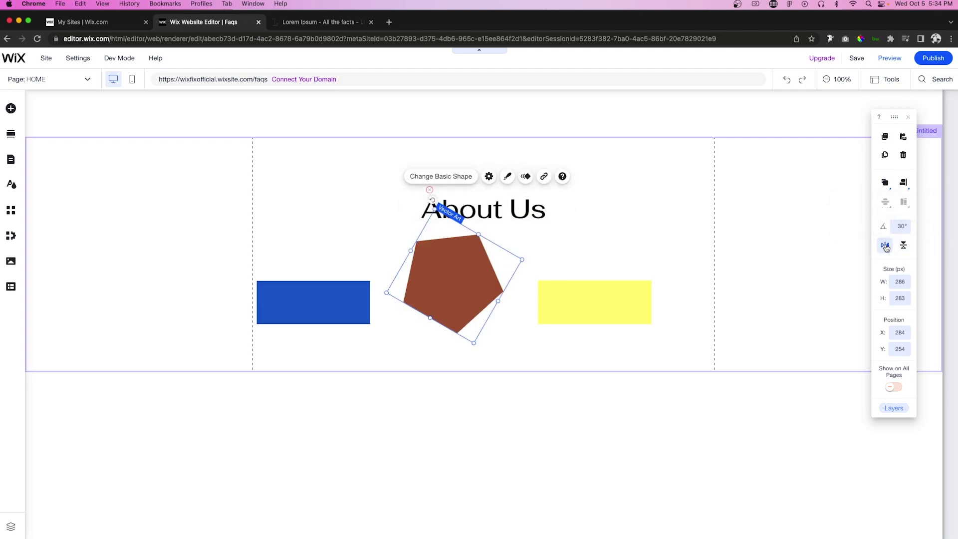
left_click(885, 245)
left_click(885, 246)
left_click(885, 245)
left_click(886, 245)
Reset the pentagon's rotation to 0° and flip it horizontally once more
left_click(901, 226)
type("0")
key("Return")
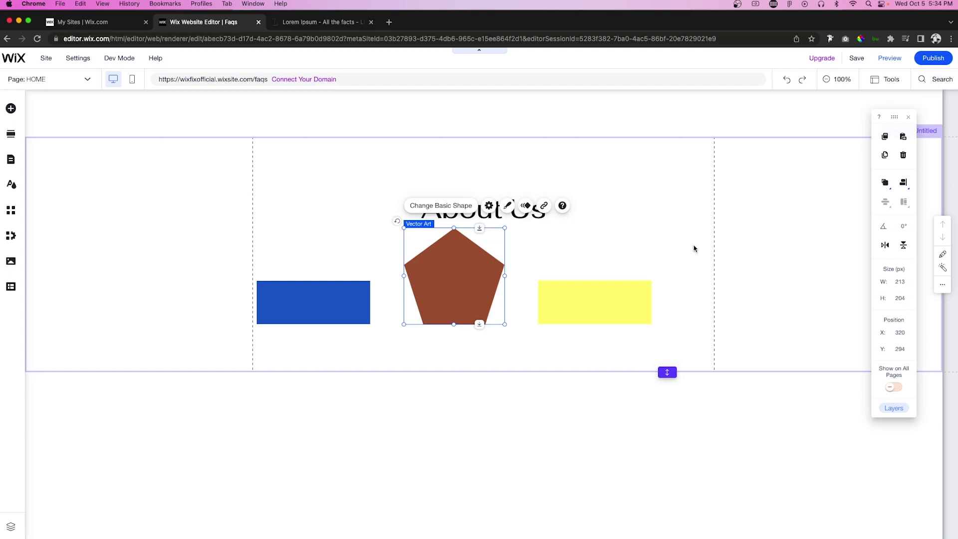
left_click(887, 247)
Flip the pentagon vertically six times, ending with it upright
mouse_move(505, 275)
left_mouse_down()
mouse_move(299, 284)
mouse_move(524, 267)
mouse_move(493, 269)
mouse_move(505, 274)
left_mouse_up()
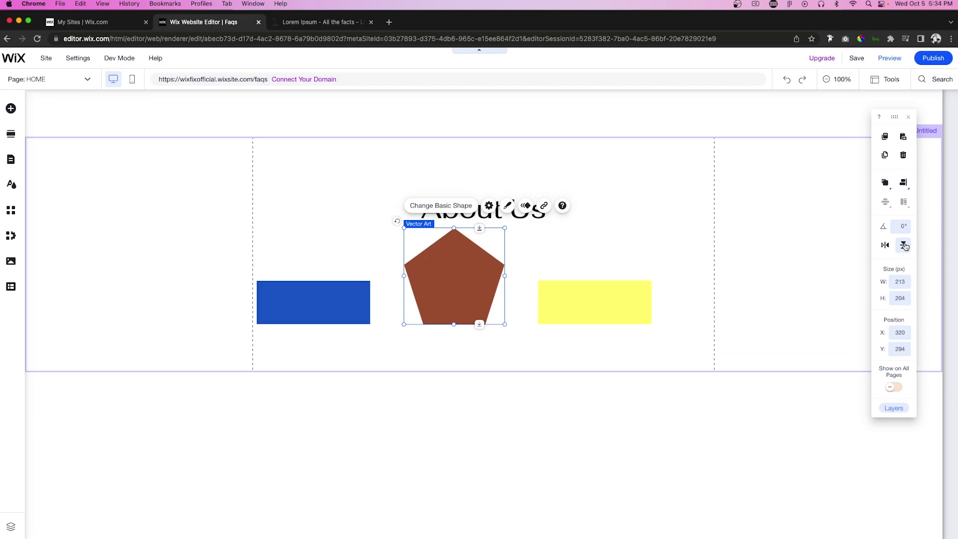
left_click(903, 245)
left_click(903, 245)
left_click(903, 245)
left_click(903, 245)
left_click(903, 245)
left_click(903, 245)
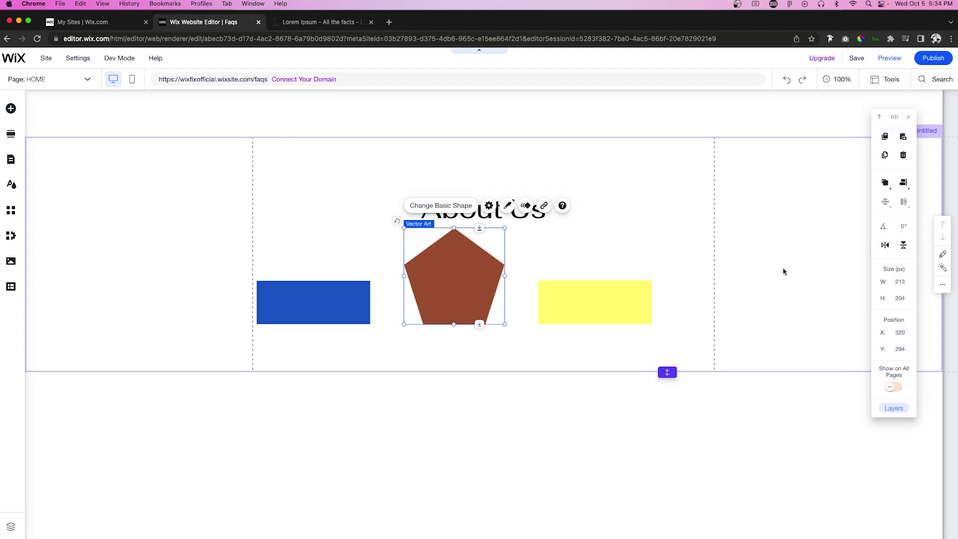
Move the yellow rectangle up to about X 636, Y 303 and set its size to 350 px wide by 150 px high
mouse_move(505, 324)
left_mouse_down()
mouse_move(542, 346)
mouse_move(492, 301)
mouse_move(511, 317)
left_mouse_up()
left_click(601, 301)
left_click_drag(601, 300, 615, 253)
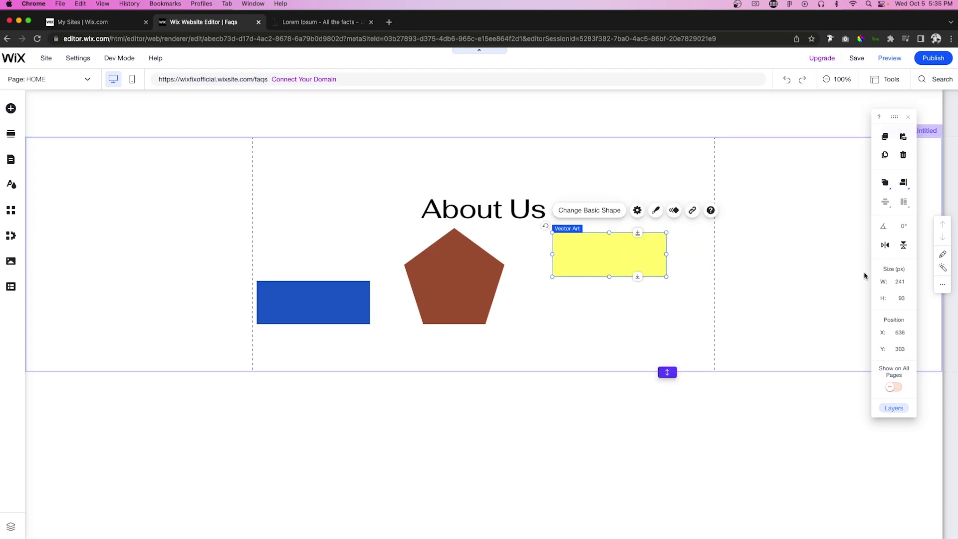
left_click(906, 281)
type("3")
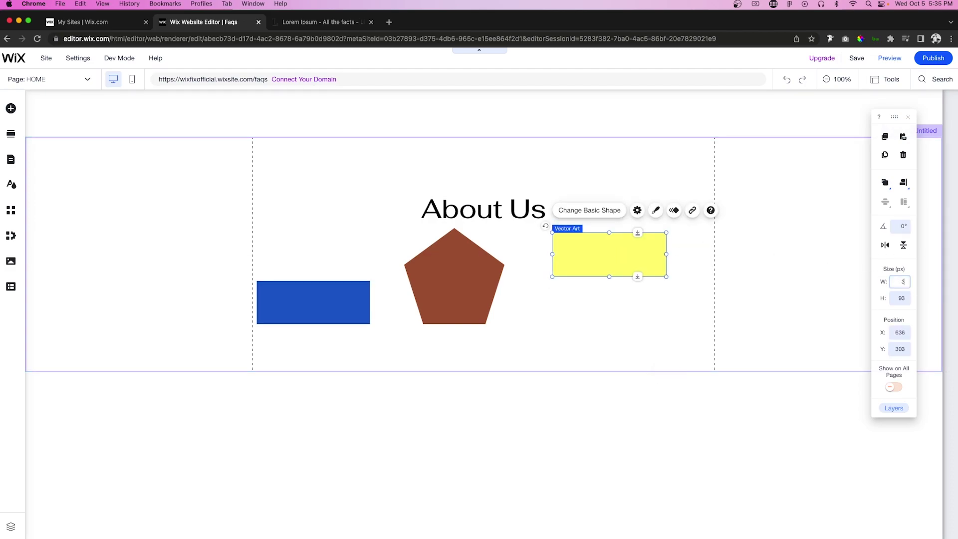
type("50")
key("Return")
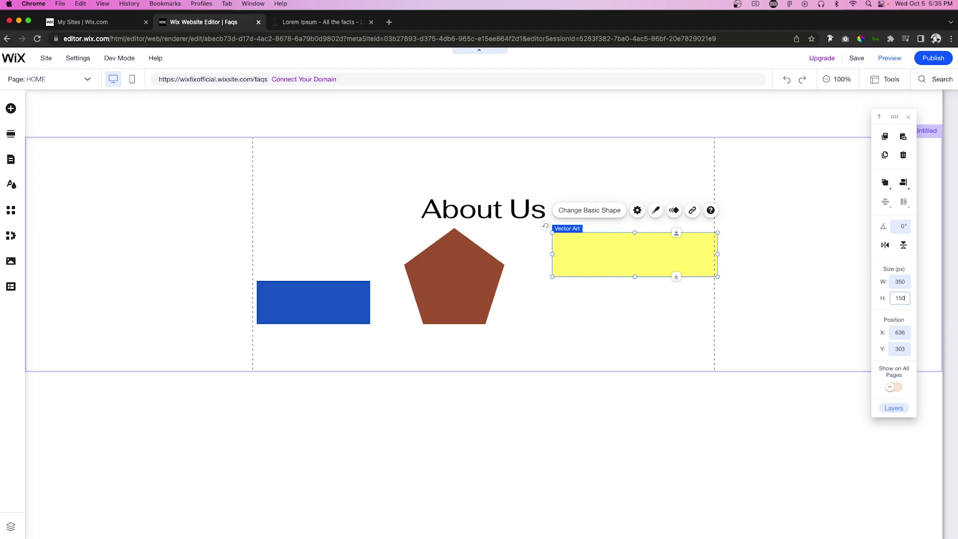
key("Return")
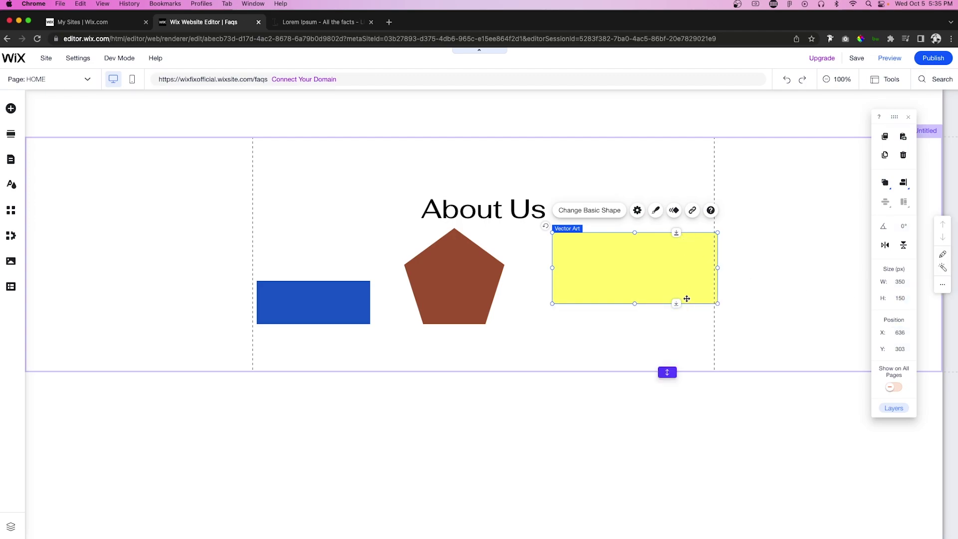
Move the yellow rectangle to about X 596, Y 336, and over the pentagon to about X 409, Y 267
left_click_drag(592, 270, 573, 286)
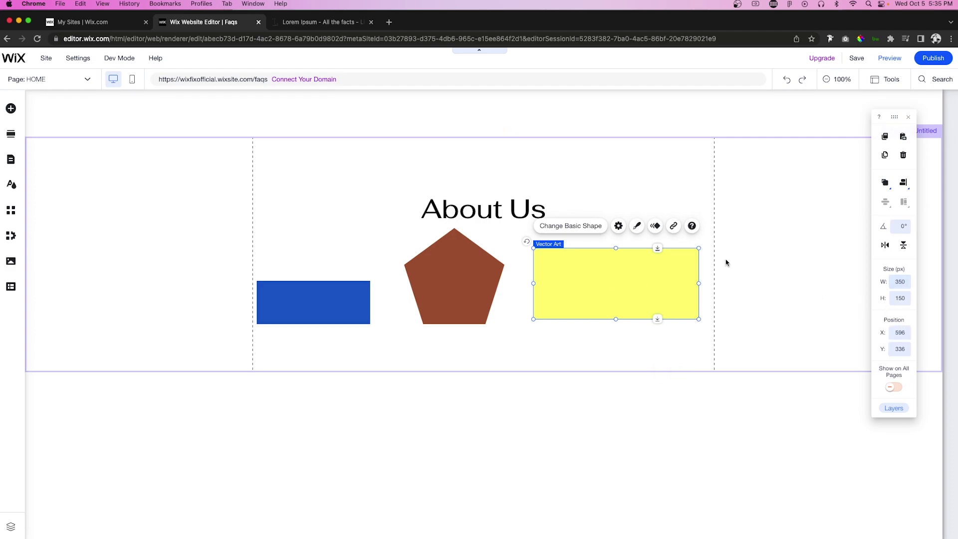
mouse_move(698, 284)
left_mouse_down()
mouse_move(661, 284)
mouse_move(699, 284)
left_mouse_up()
left_click_drag(596, 277, 508, 246)
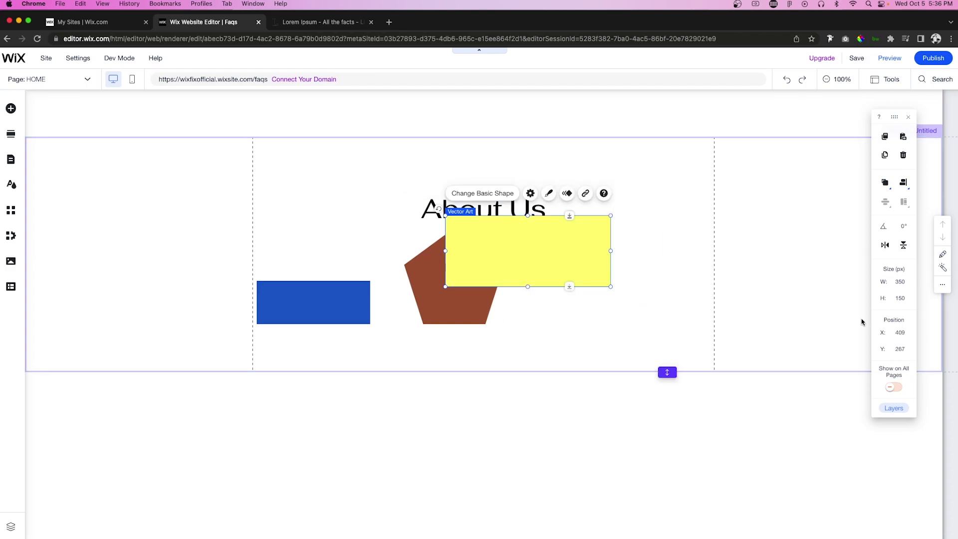
Set the yellow rectangle's position to X 0, Y 0
left_click(899, 332)
type("0")
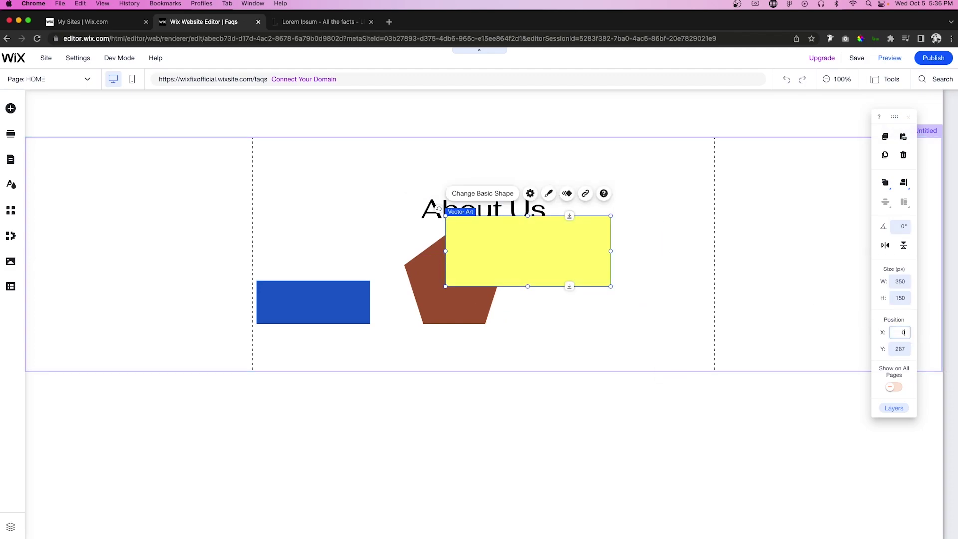
key("Tab")
type("0")
key("Return")
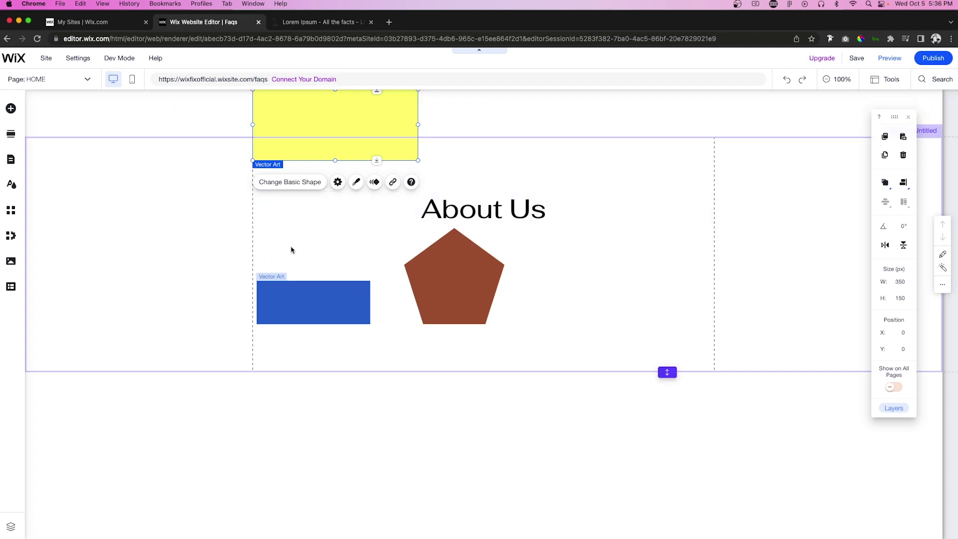
Place a black View More button in the empty HOME section at about X 678, Y 291
left_click_drag(104, 159, 271, 209)
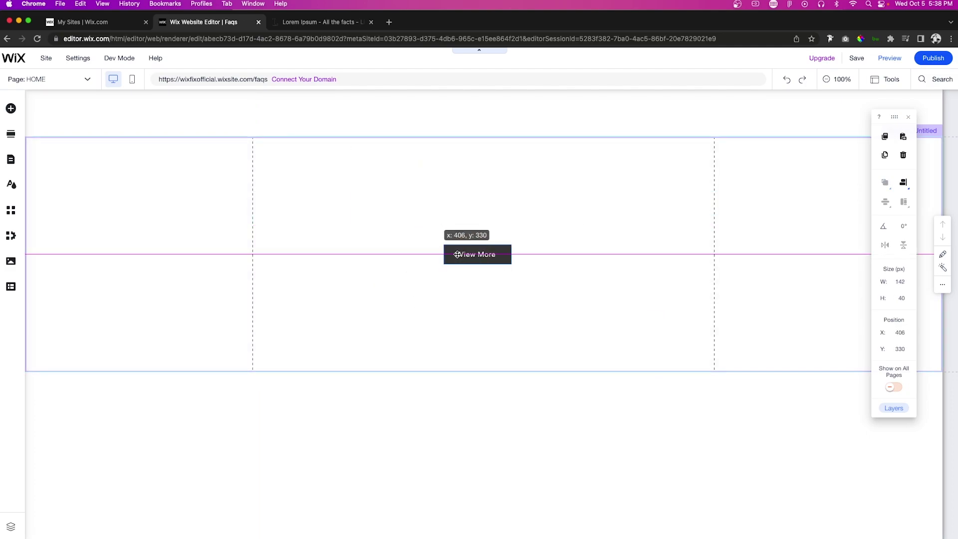
left_click_drag(457, 254, 603, 236)
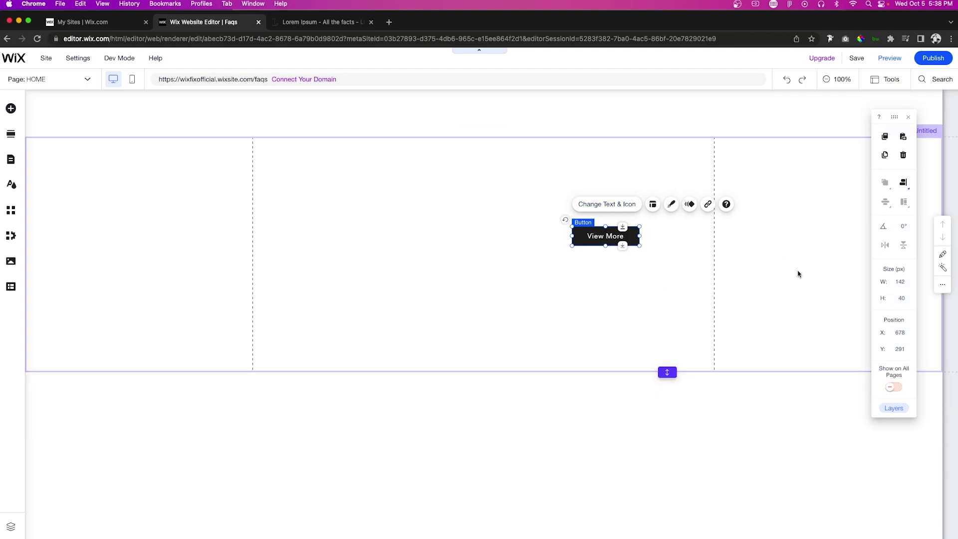
Show the View More button on all pages while checking the FAQ and About pages, and turn that option off again on HOME
left_click(893, 387)
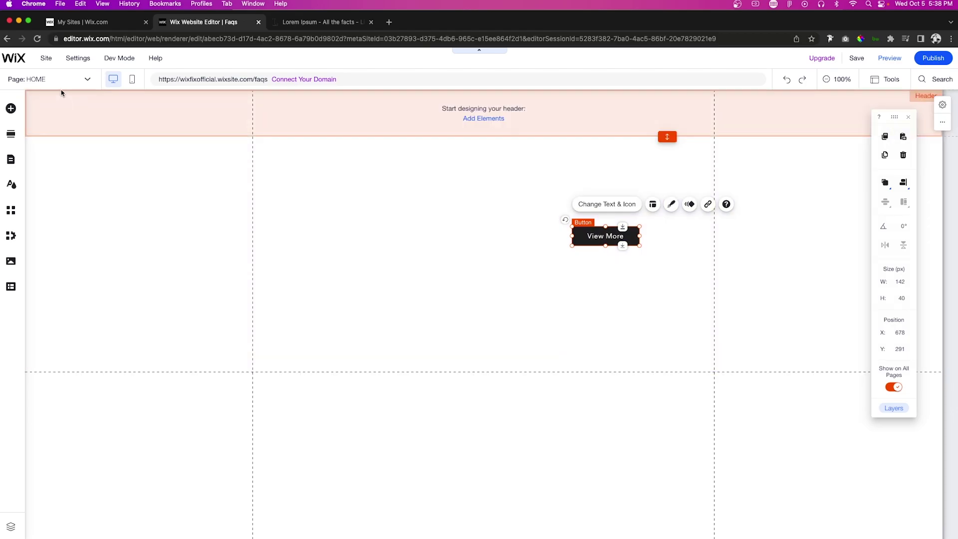
left_click(60, 83)
left_click(55, 111)
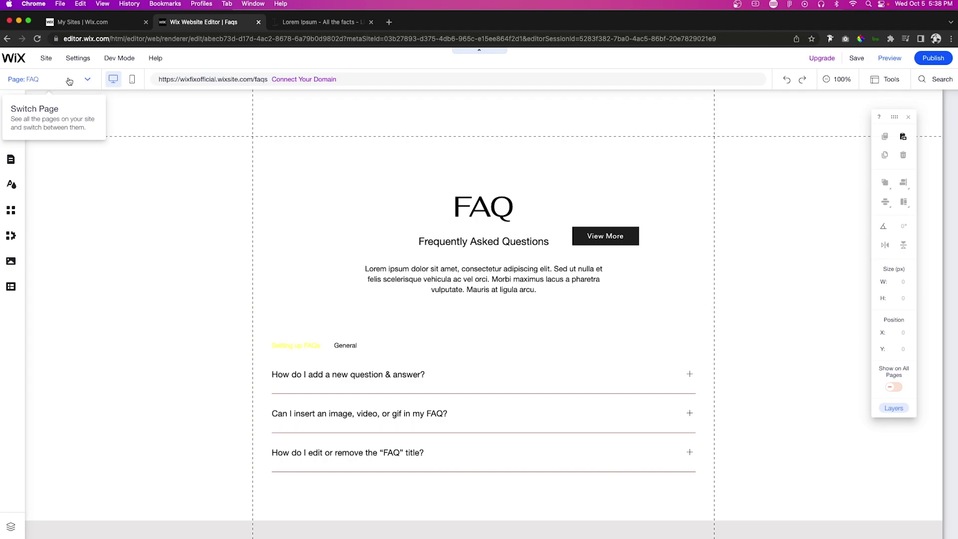
left_click(71, 80)
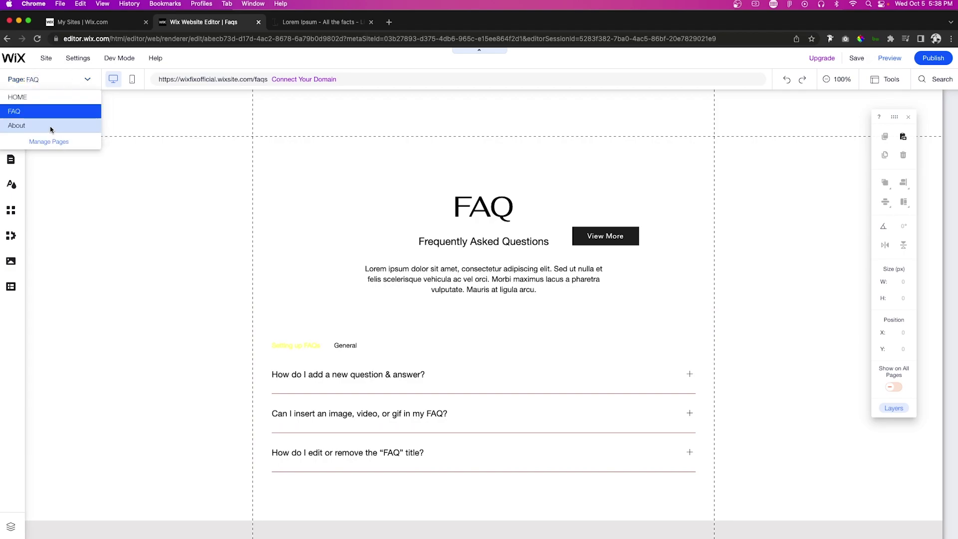
left_click(50, 129)
left_click(612, 240)
left_click(35, 79)
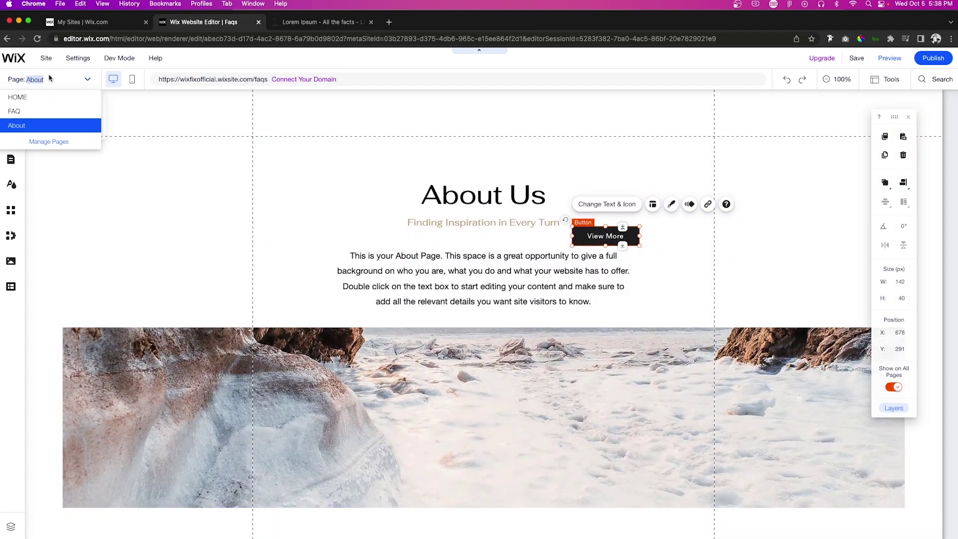
left_click(30, 99)
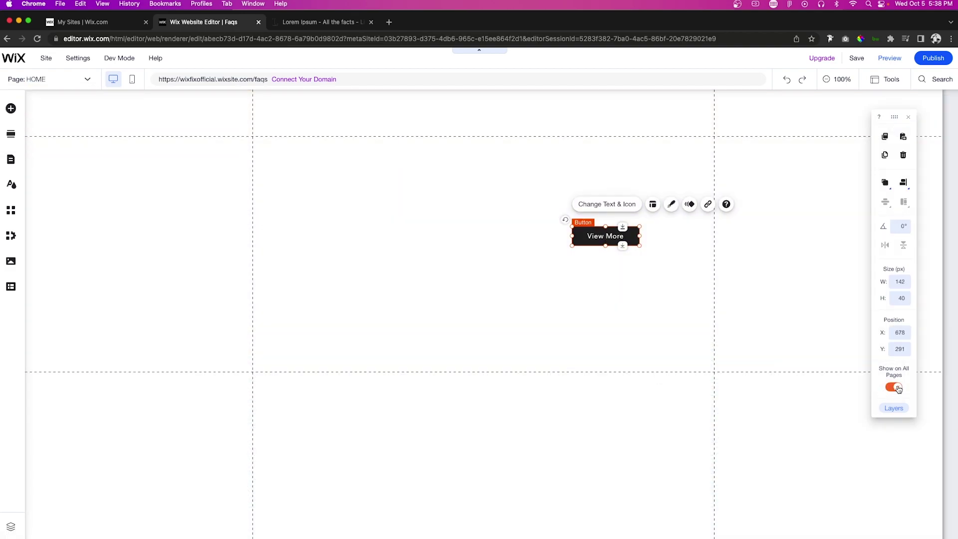
left_click(896, 387)
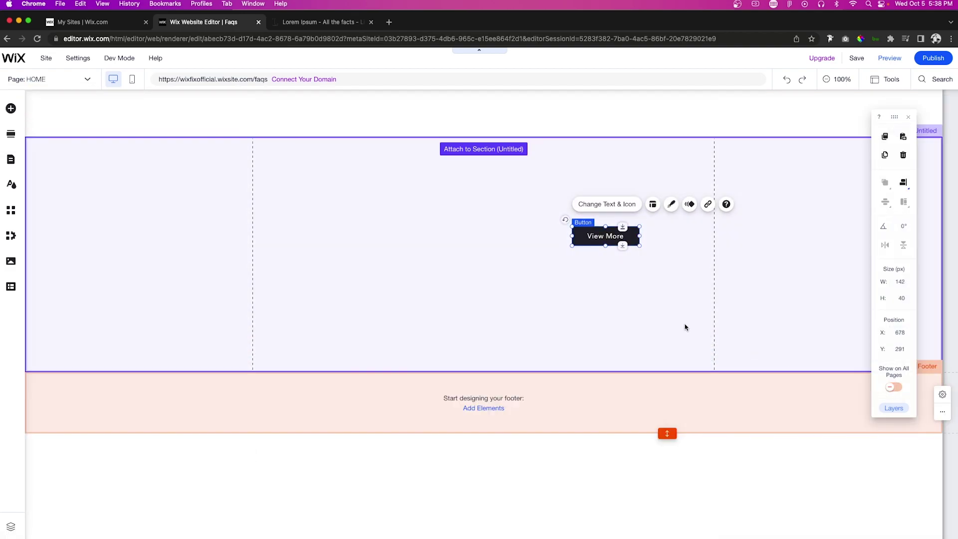
Pin the View More button to the bottom-right corner of the screen
right_click(606, 242)
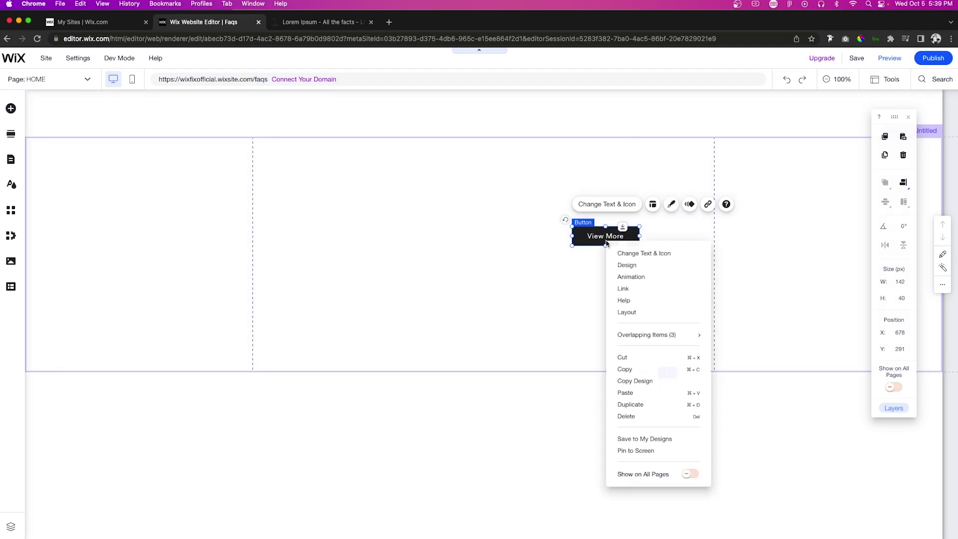
left_click(631, 450)
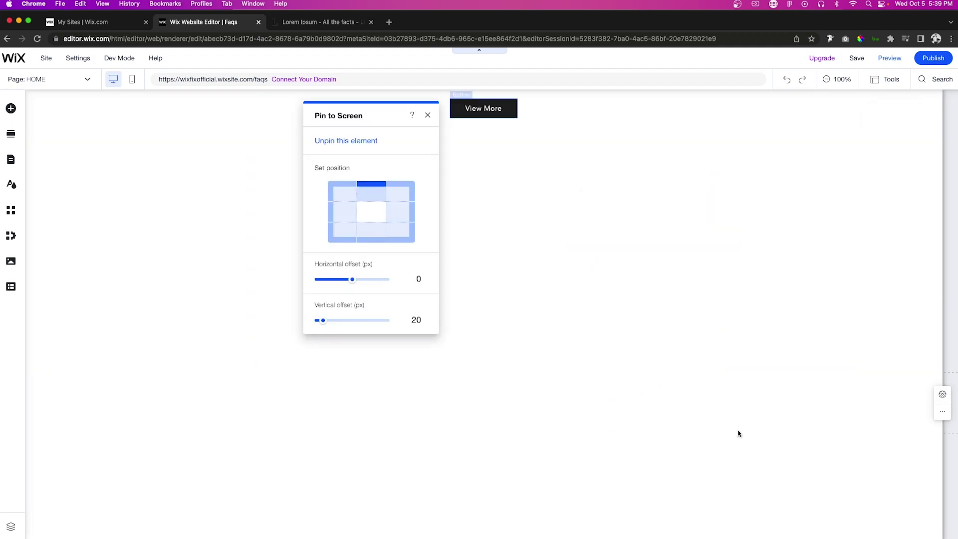
left_click(392, 231)
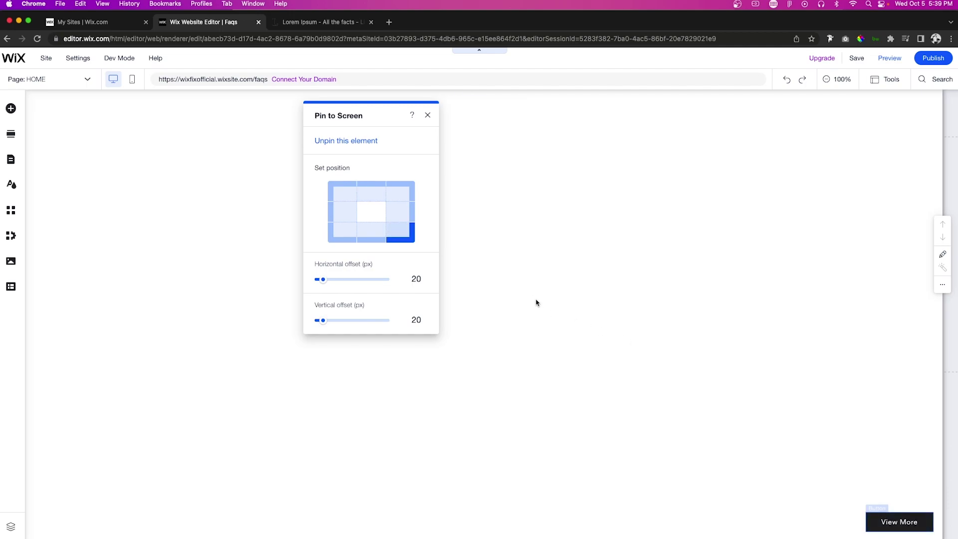
left_click(427, 116)
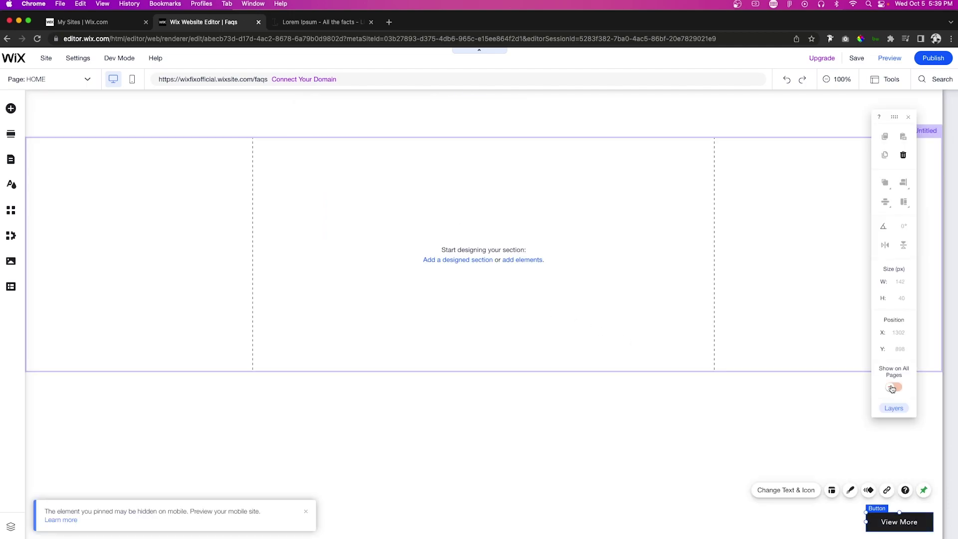
Show the pinned View More button on all pages and check it on the FAQ and About pages, returning to HOME
left_click(892, 389)
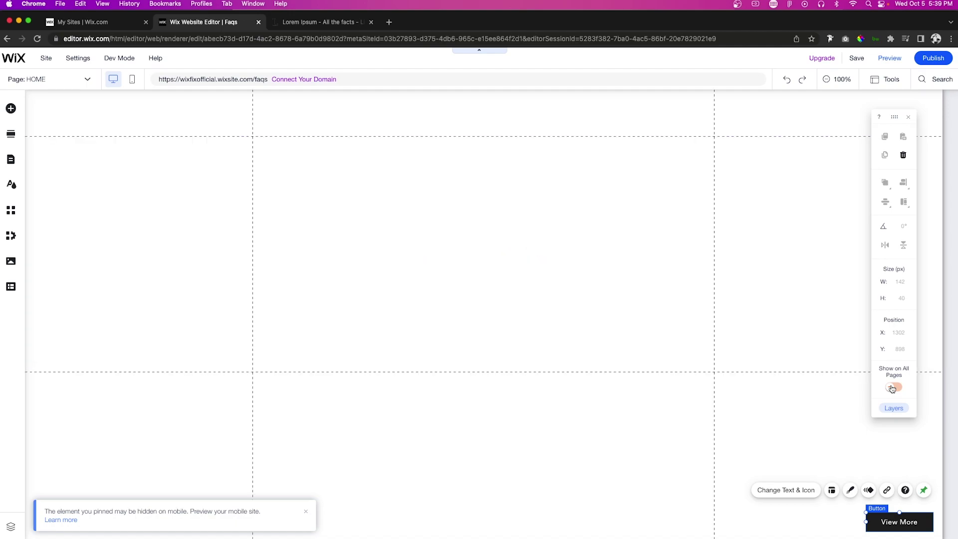
scroll(246, 213, "down", 5)
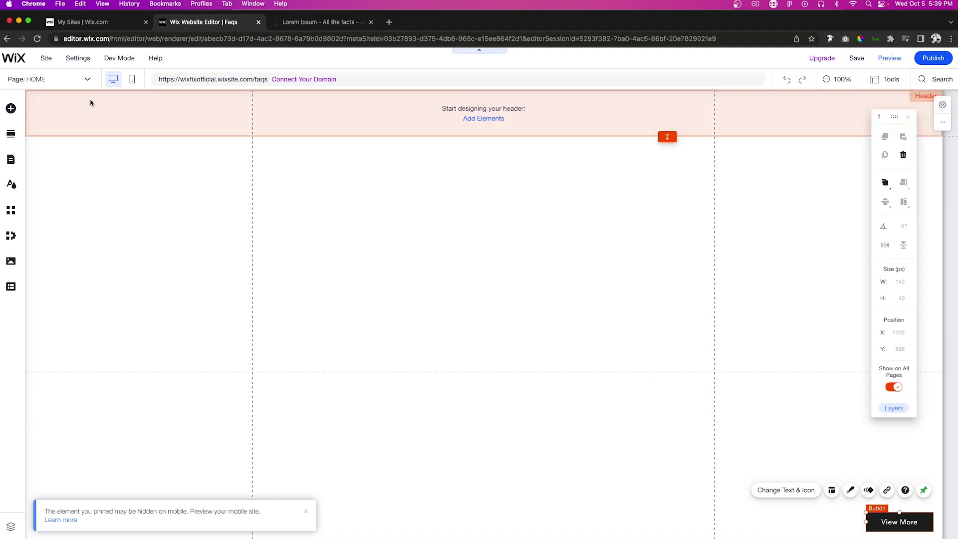
scroll(90, 100, "up", 5)
left_click(73, 79)
left_click(55, 110)
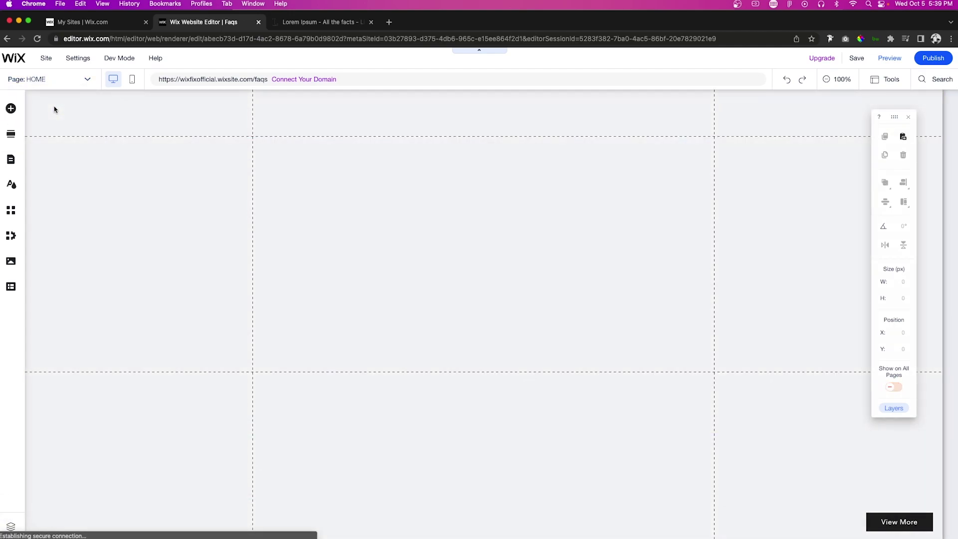
left_click(47, 77)
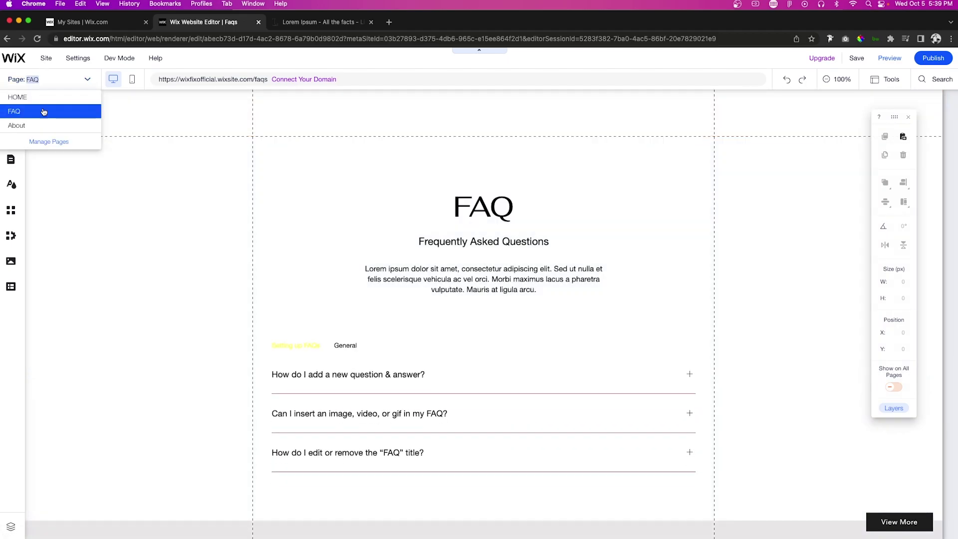
left_click(40, 124)
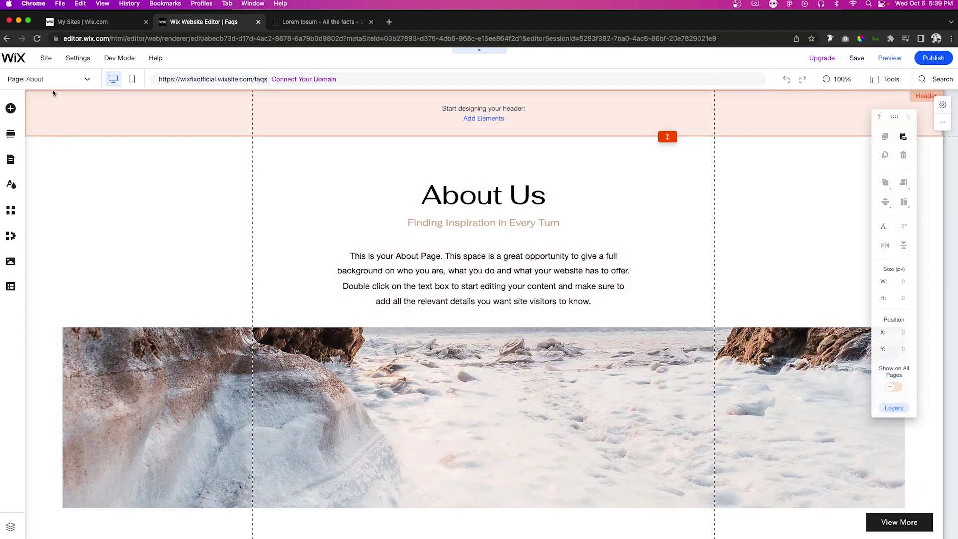
left_click(50, 79)
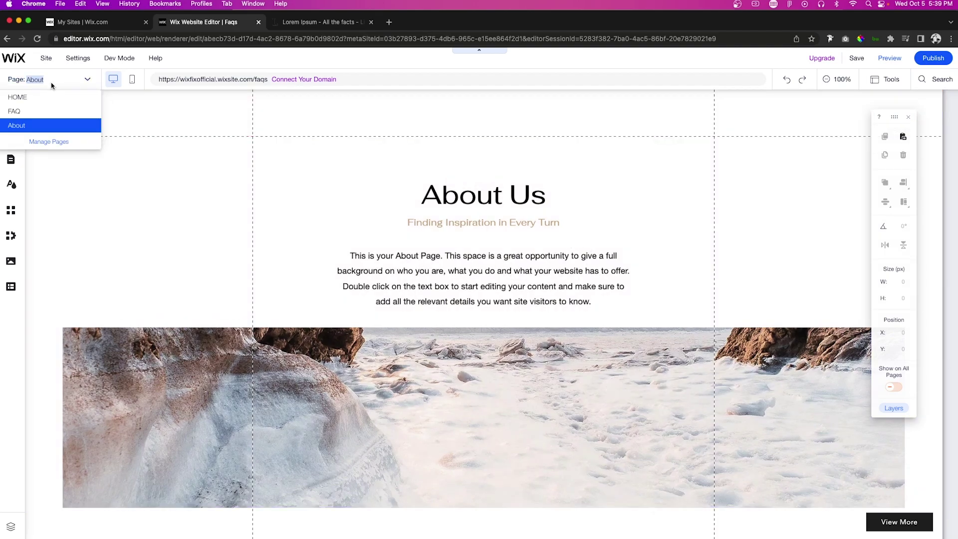
left_click(47, 101)
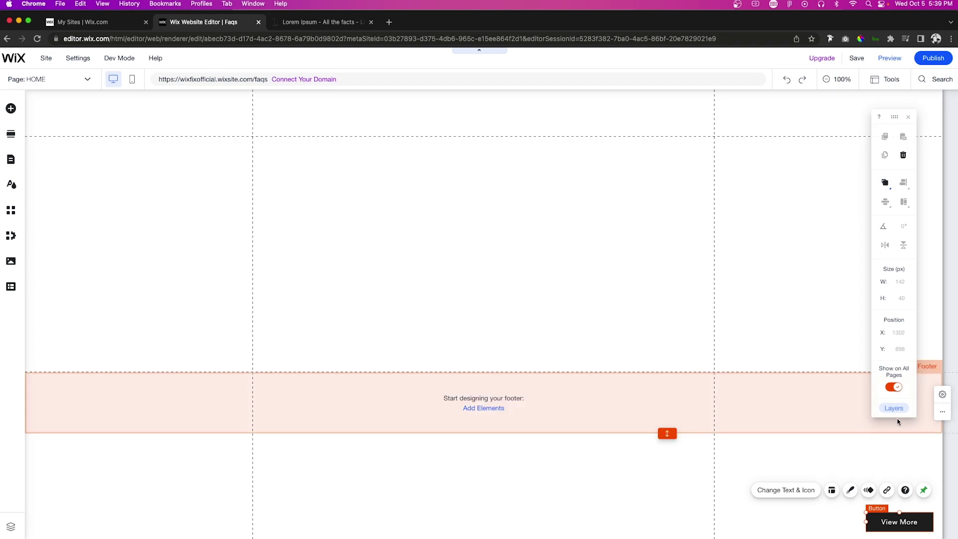
Open the Layers list, switch to the About page and expand the layers of the Team section
left_click(893, 408)
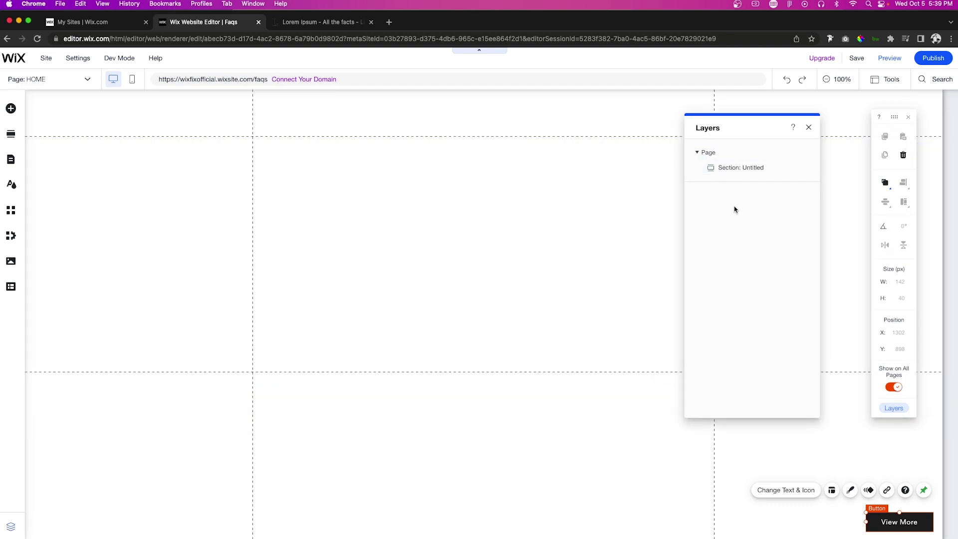
left_click(36, 79)
left_click(57, 124)
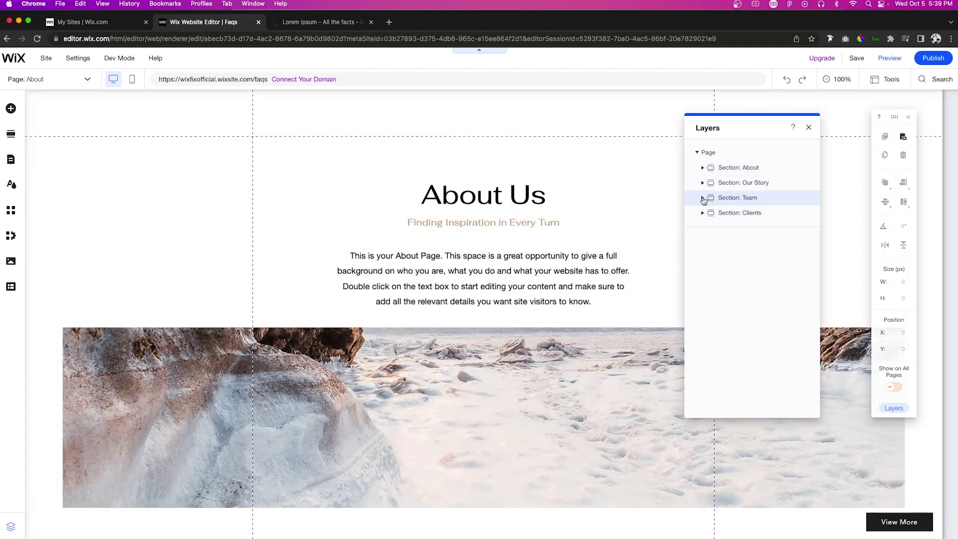
left_click(702, 197)
scroll(521, 344, "down", 1)
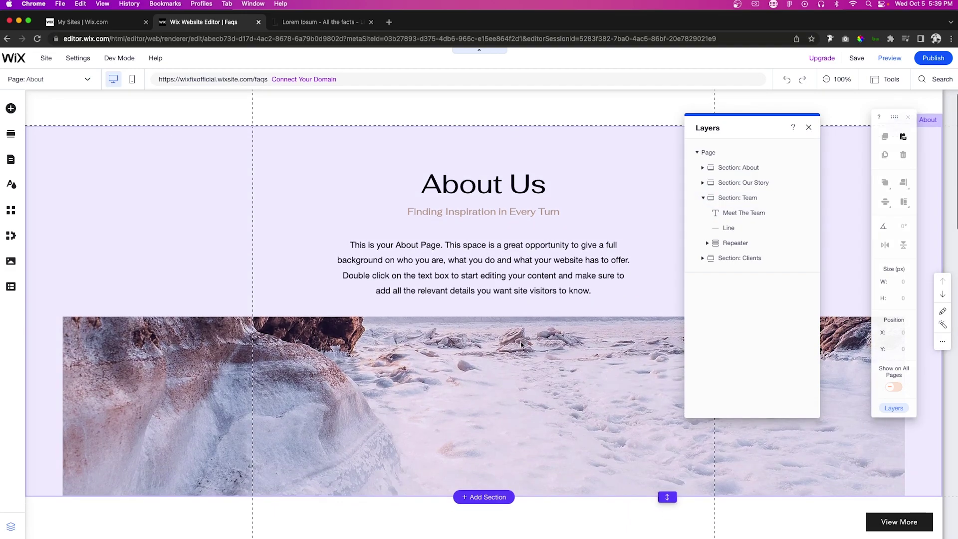
Select the Our Story section, expand its layers and select its body paragraph from the layer list
scroll(521, 344, "down", 6)
left_click(639, 281)
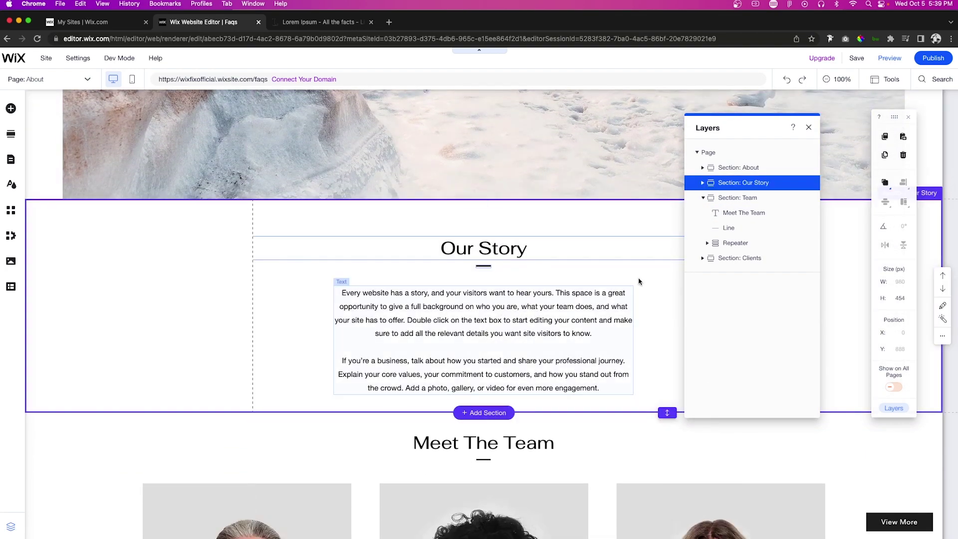
left_click(702, 182)
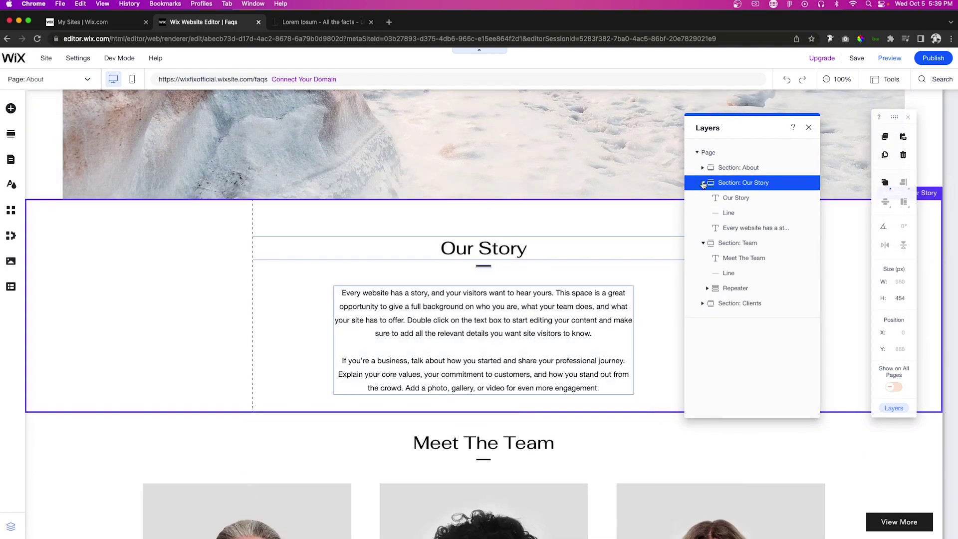
left_click(741, 228)
scroll(597, 198, "down", 4)
scroll(568, 200, "up", 3)
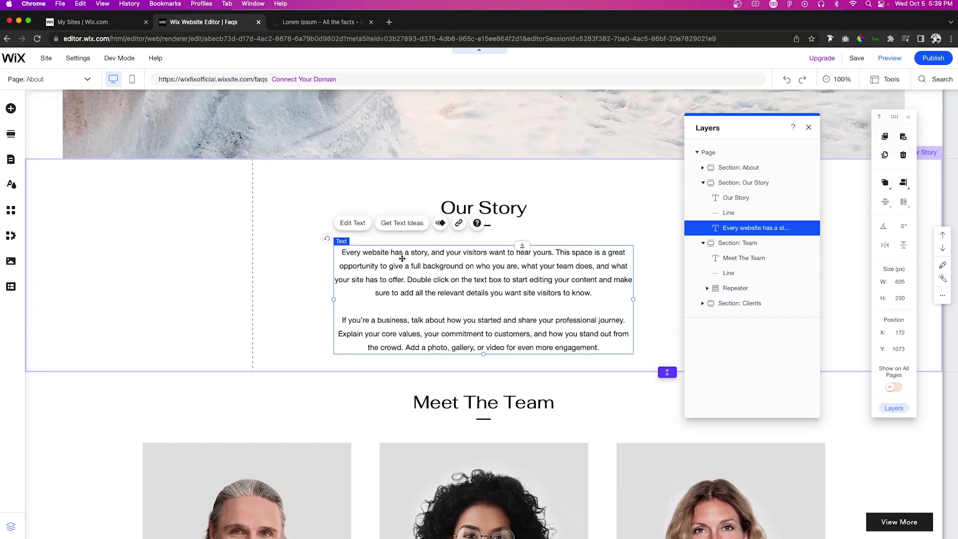
Add a blue rectangle about 651 by 252 px over the Our Story paragraph, at about X 164, Y 1062
left_click(10, 109)
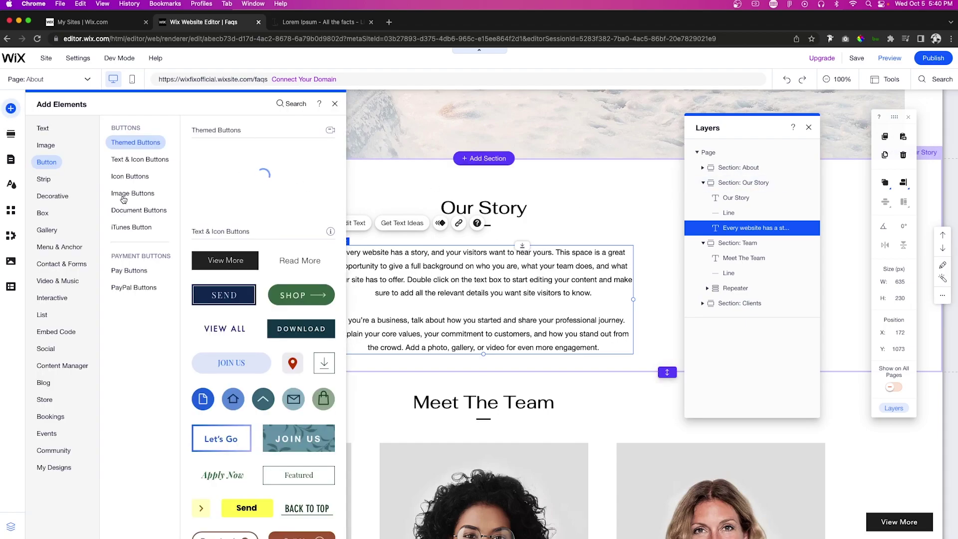
left_click(50, 196)
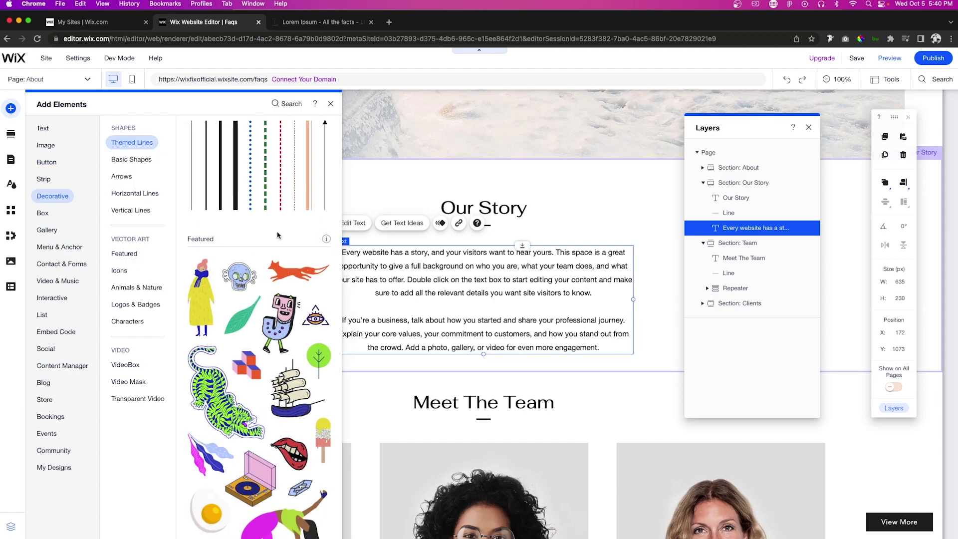
scroll(261, 242, "up", 10)
left_click_drag(382, 252, 618, 368)
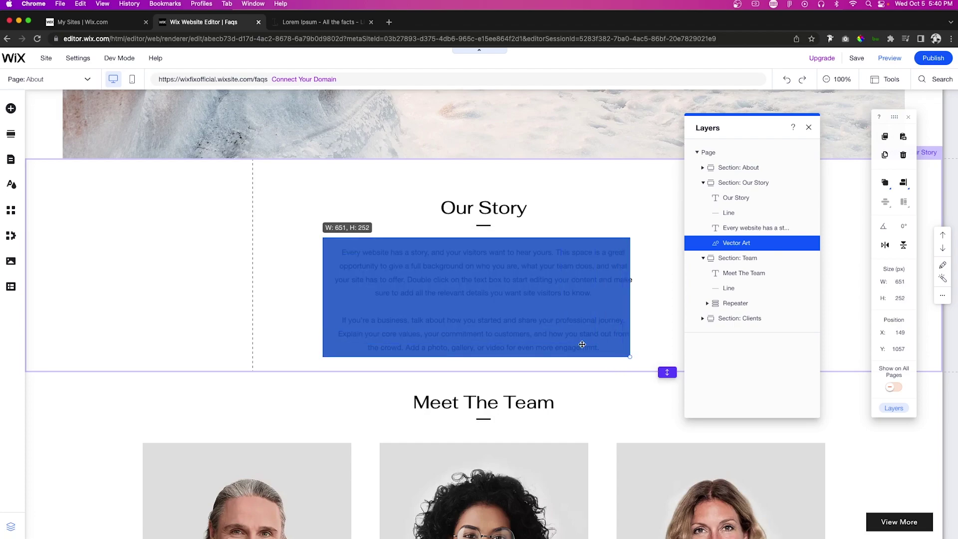
mouse_move(566, 331)
left_mouse_down()
mouse_move(588, 331)
mouse_move(573, 335)
left_mouse_up()
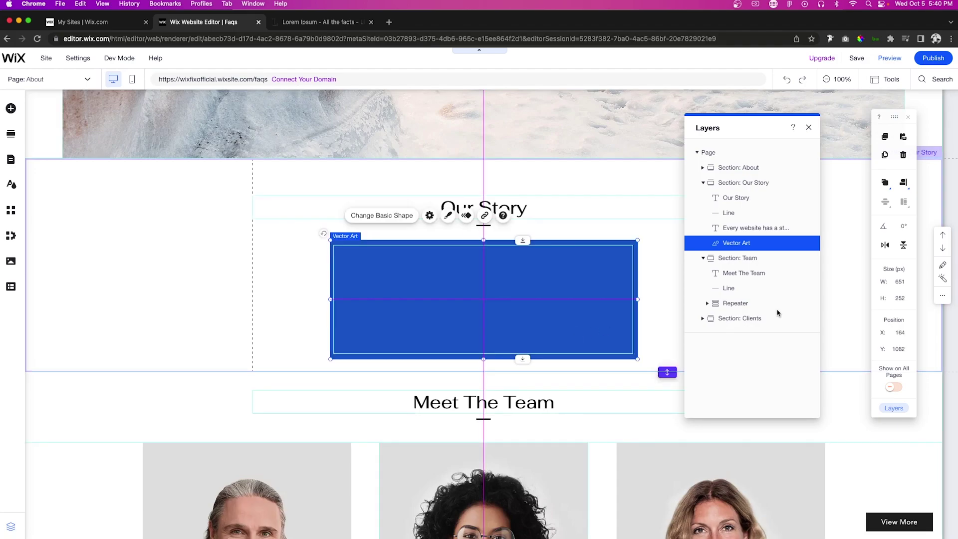
Move the Our Story body paragraph forward so that it sits in front of the blue rectangle
left_click(756, 228)
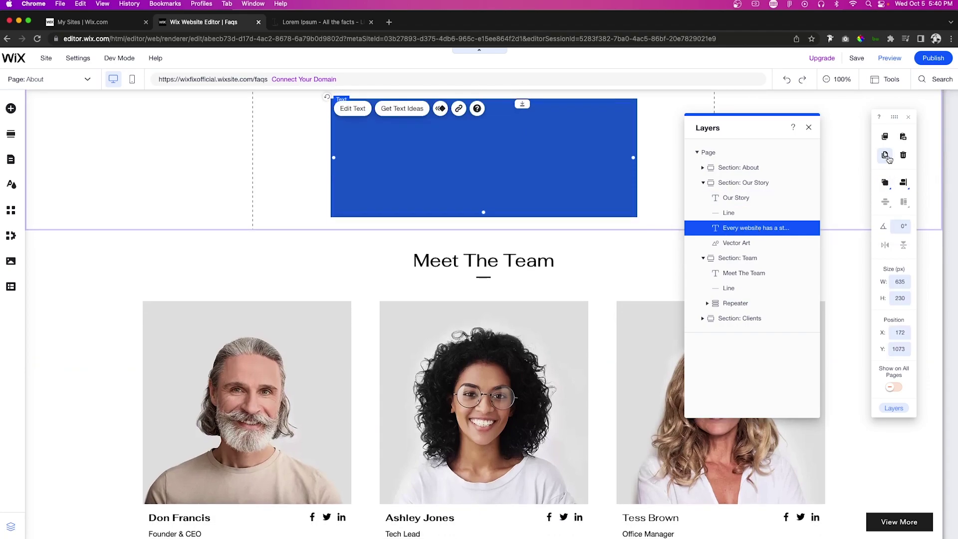
mouse_move(885, 183)
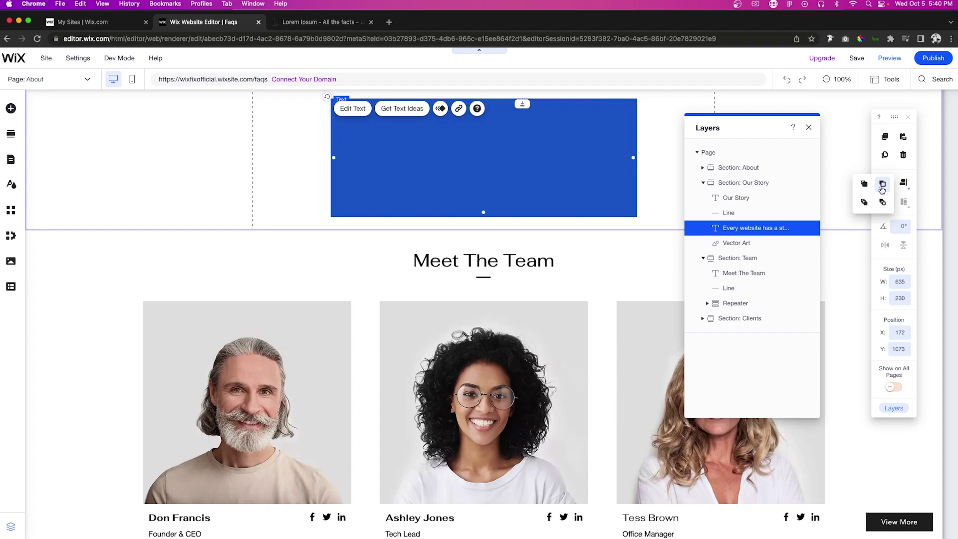
left_click(864, 204)
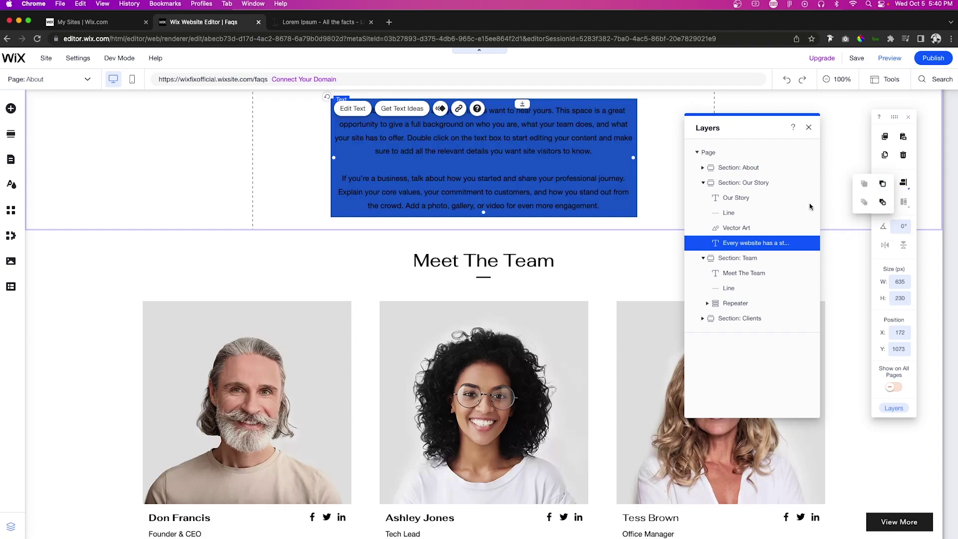
scroll(642, 226, "up", 3)
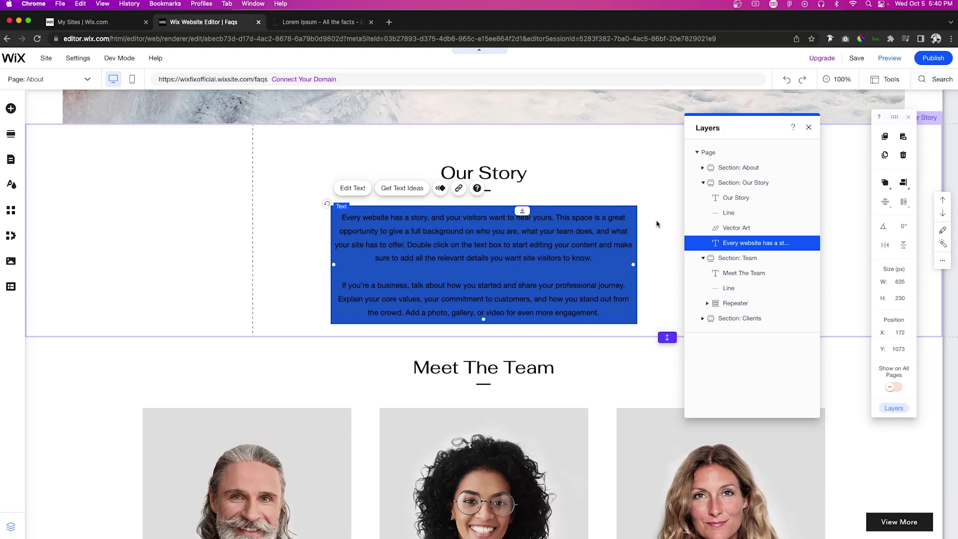
Select the blue rectangle behind the paragraph and close the Layers list, reopening and closing it once more
left_click(622, 209)
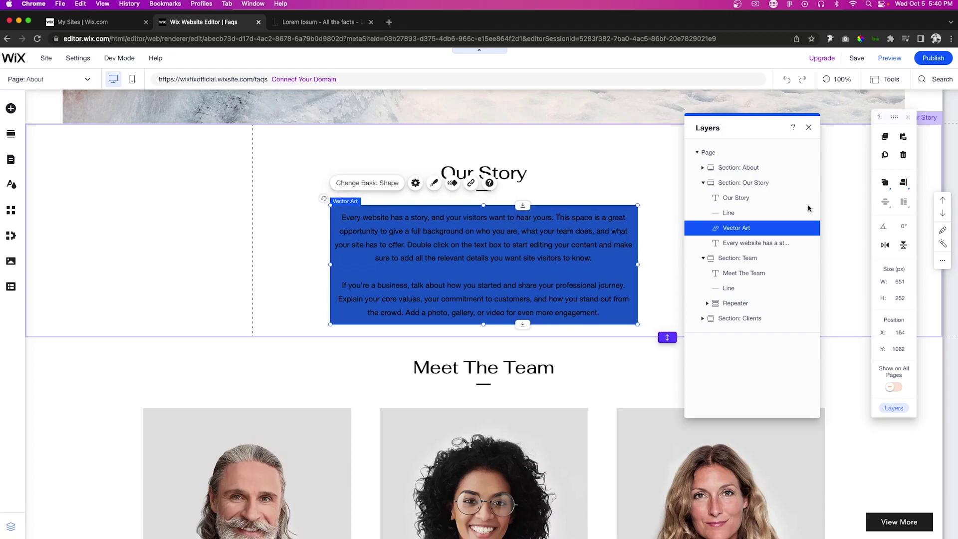
left_click(808, 127)
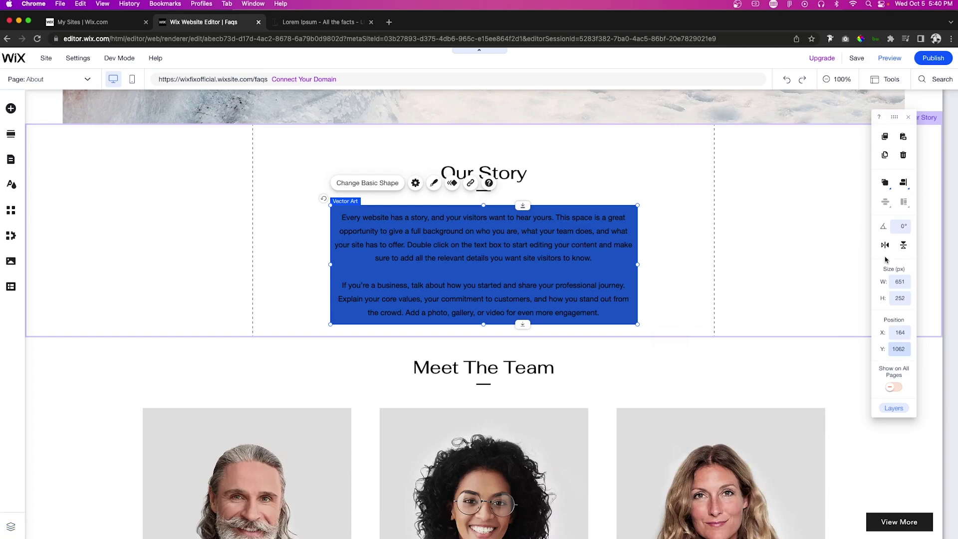
left_click(890, 80)
left_click(886, 125)
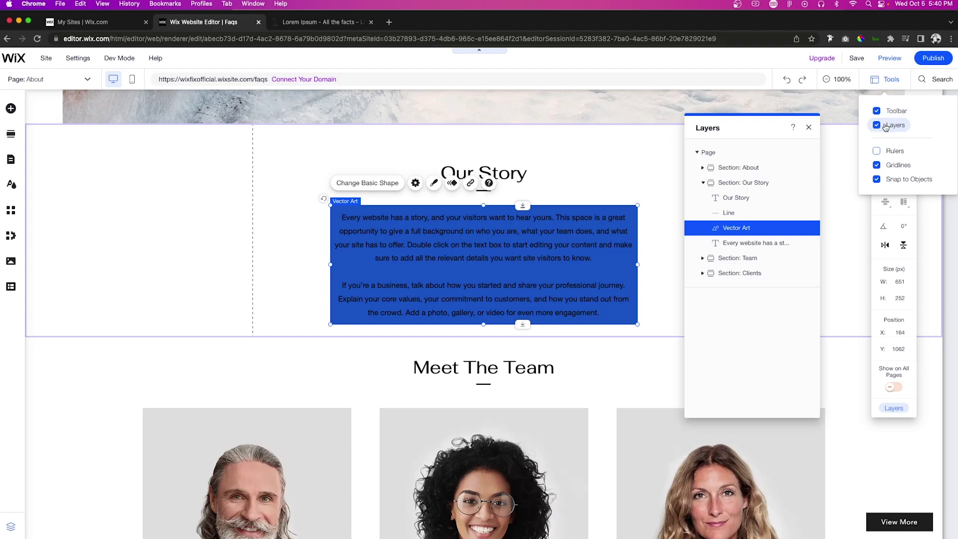
left_click(808, 127)
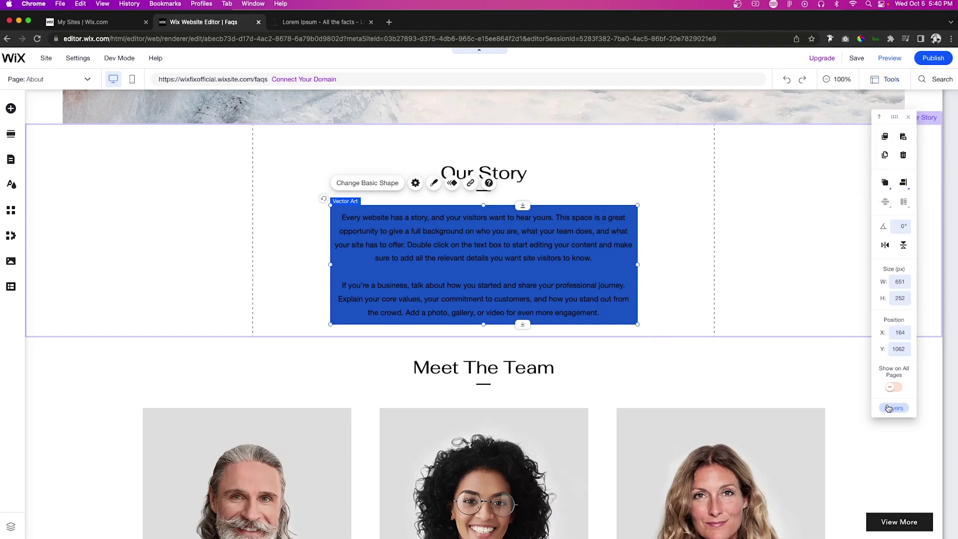